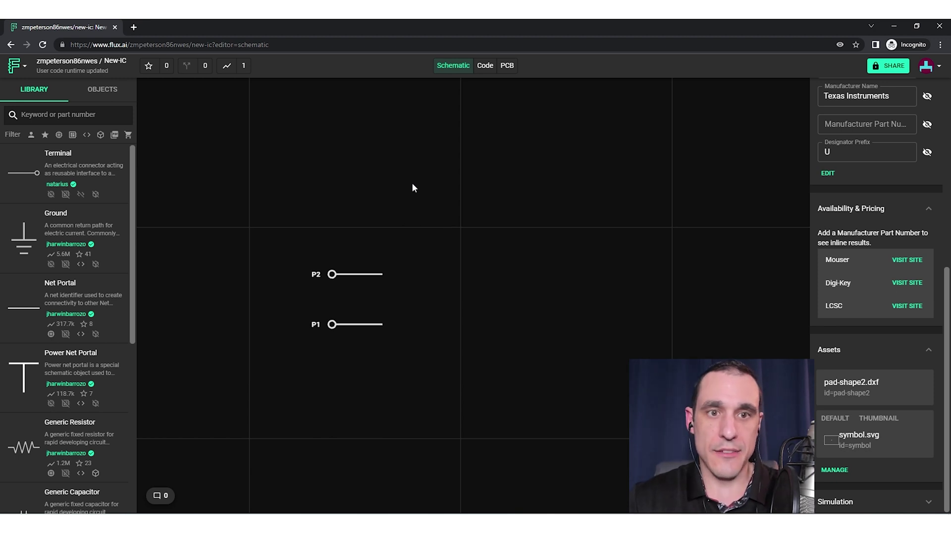
- Pan the schematic canvas right to centre terminals P1 and P2
drag(437, 232, 476, 224)
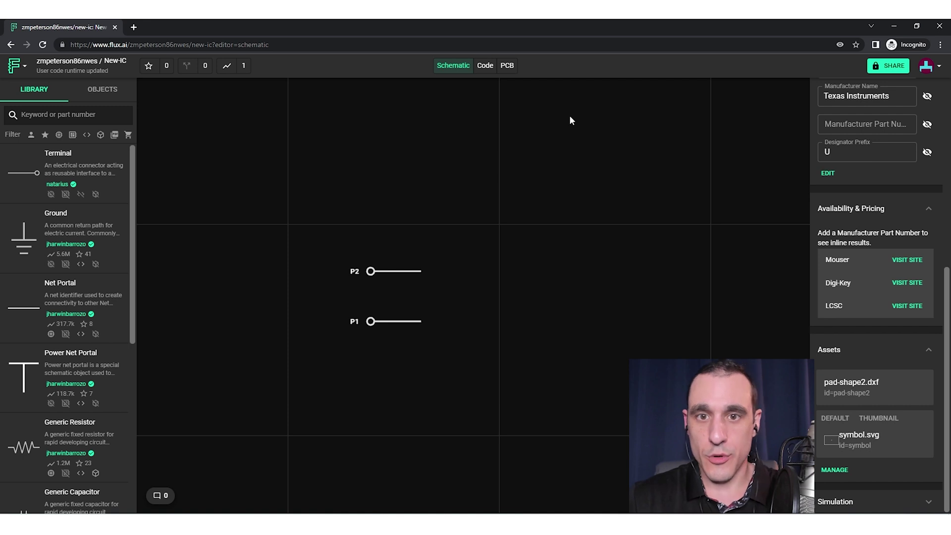
- Switch to the PCB layout and drag pad P1 right toward the footprint outline
click(510, 70)
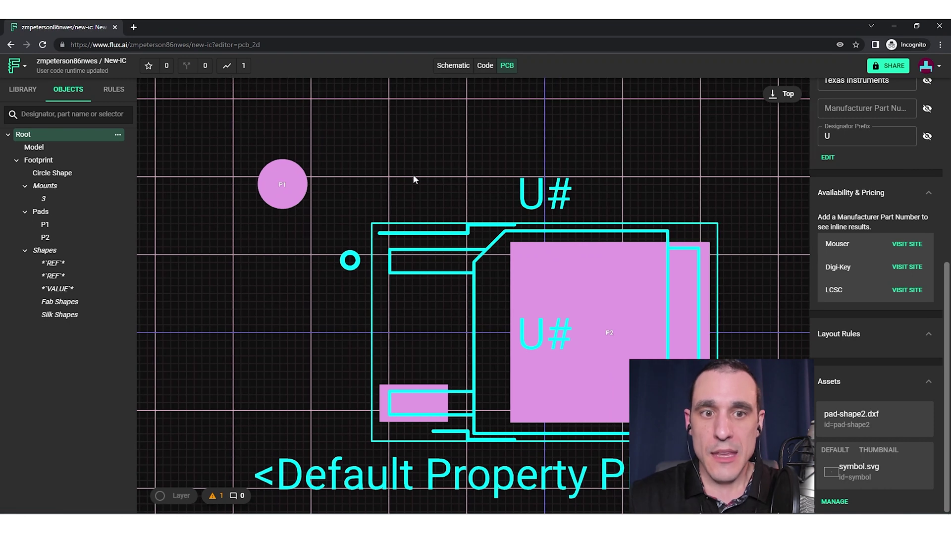
click(299, 183)
drag(299, 184, 438, 183)
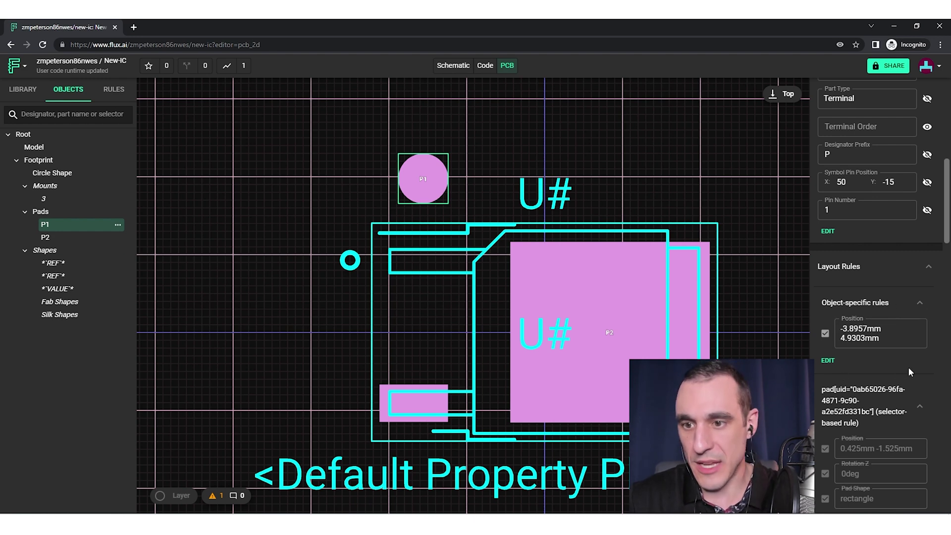
click(830, 361)
- Give pad P1 a 3mm 1mm Size rule, then drag the pill-shaped pad further left
click(827, 342)
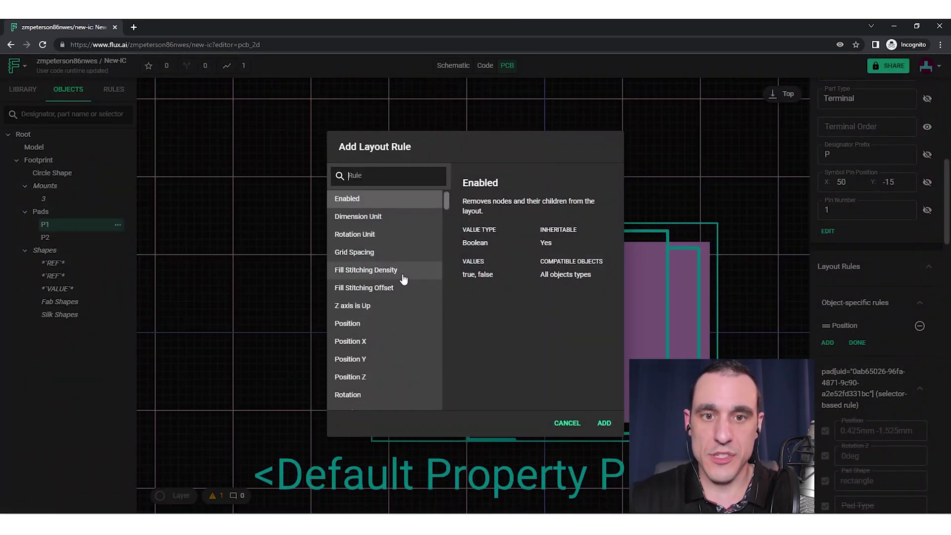
scroll(405, 312, down, 4)
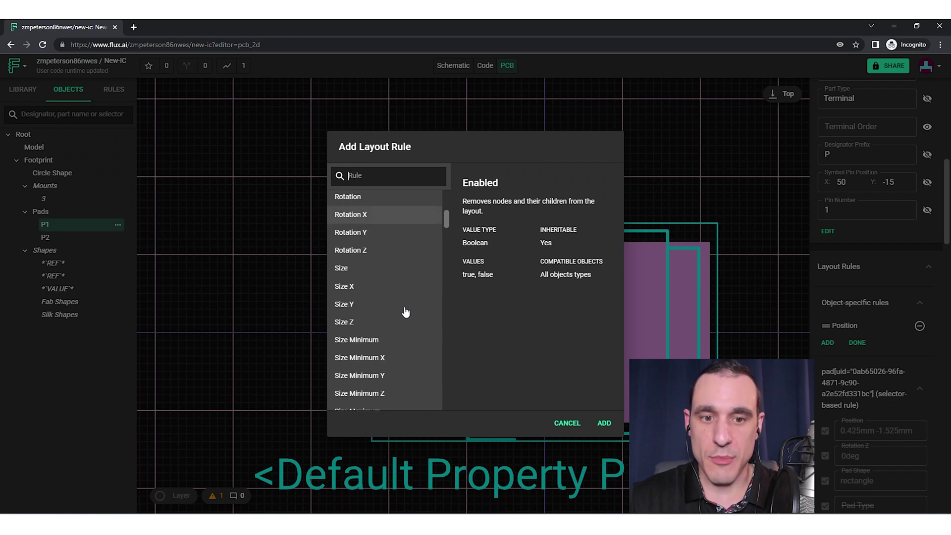
click(386, 270)
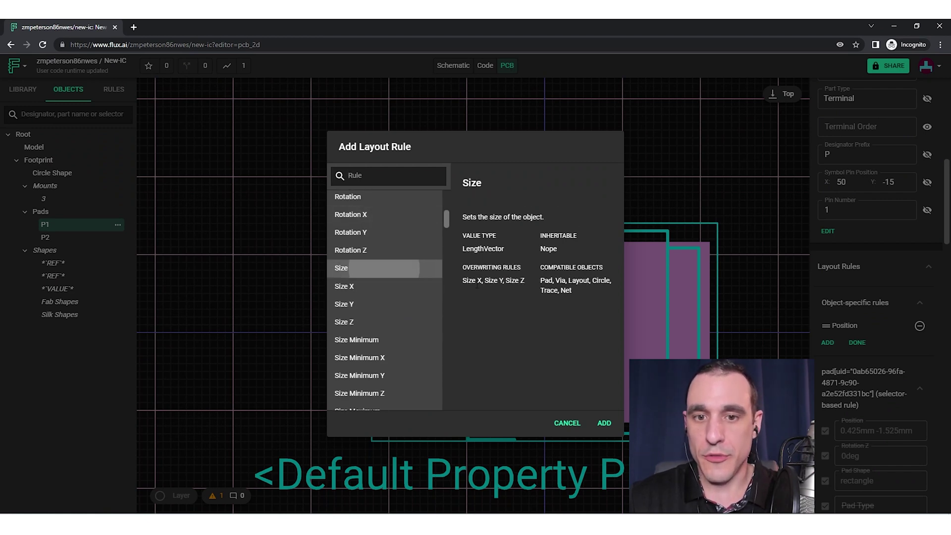
click(603, 422)
click(857, 361)
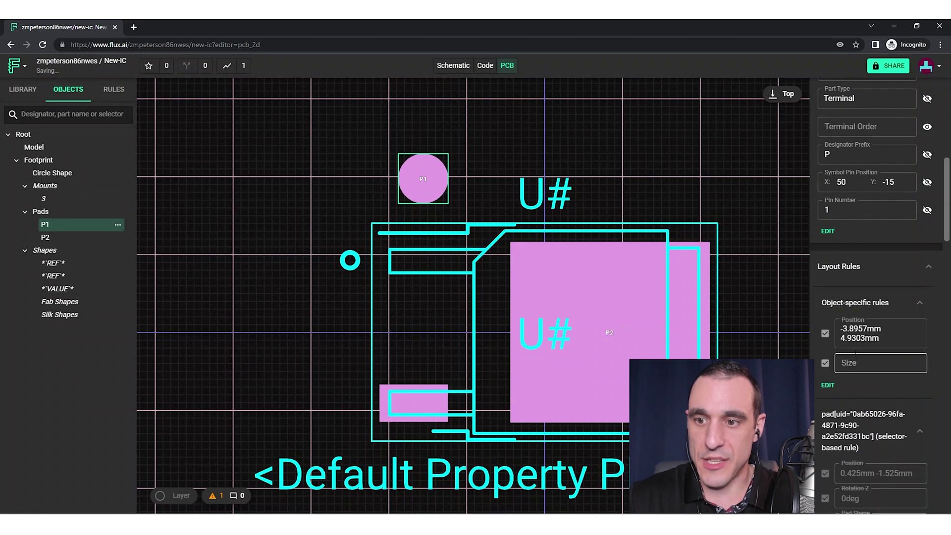
click(874, 367)
text(3)
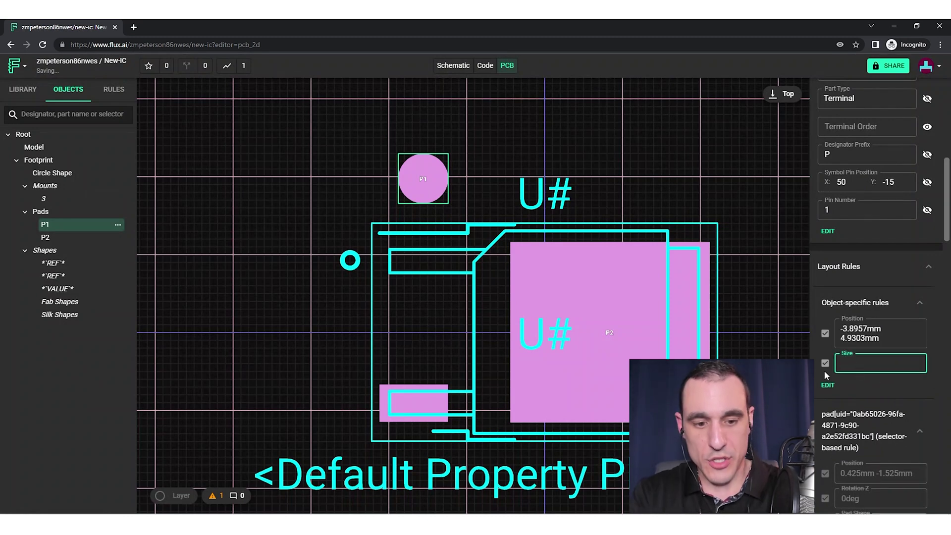
text(mm)
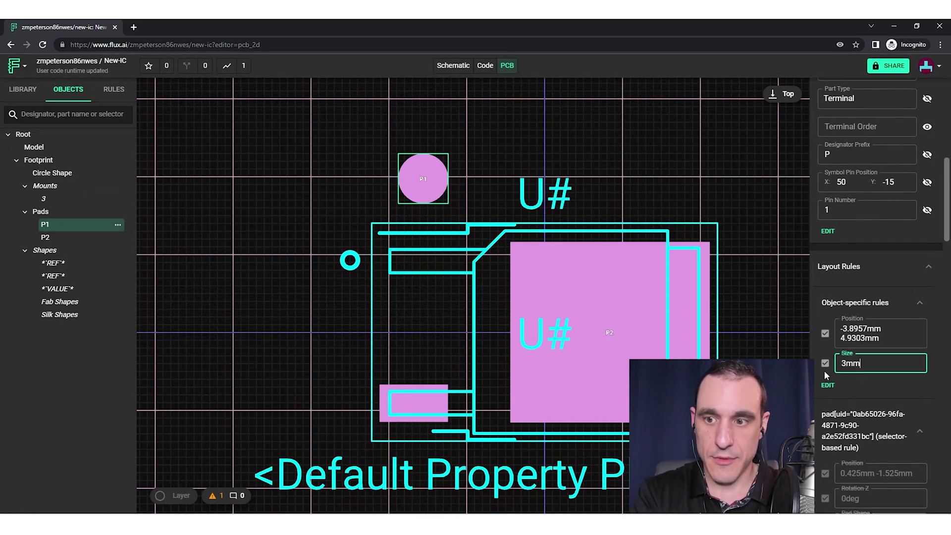
text( 1mm)
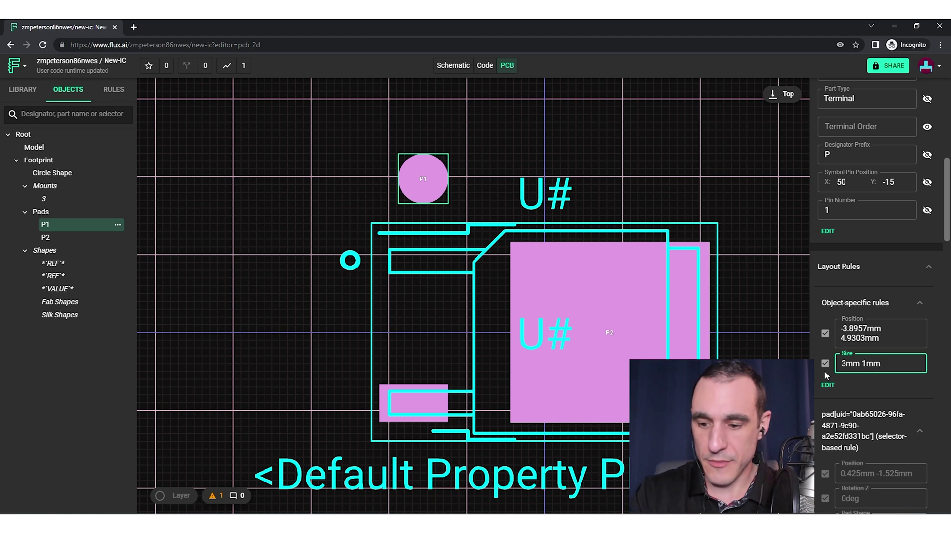
key(Return)
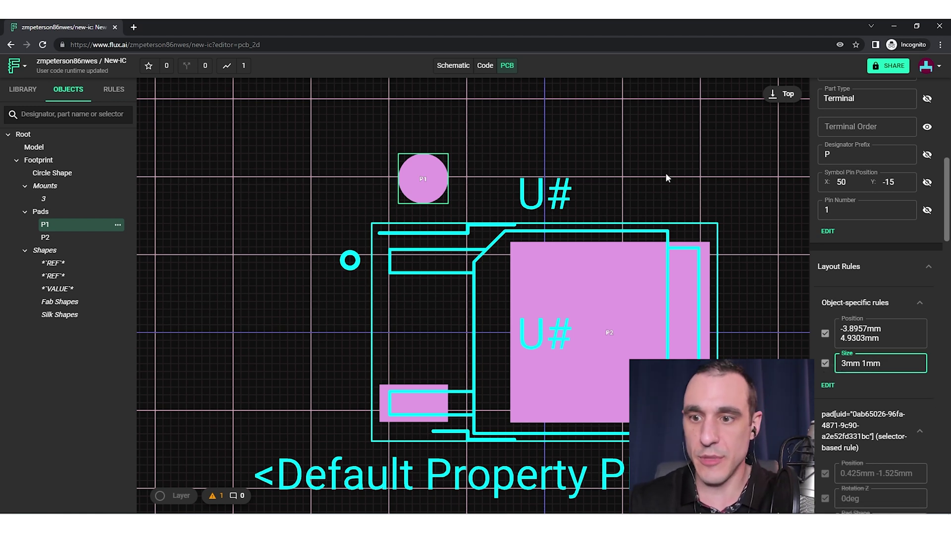
click(667, 177)
click(447, 180)
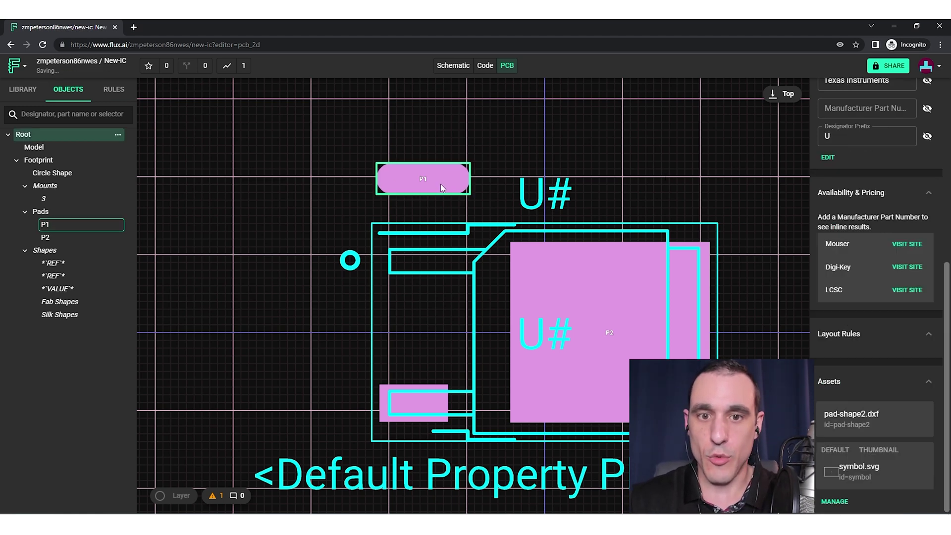
drag(441, 183, 263, 177)
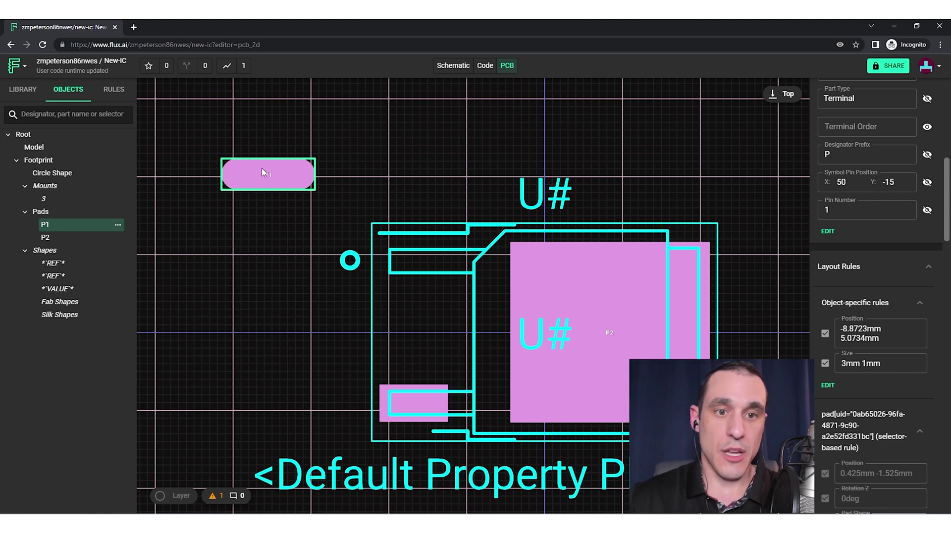
- Drag pad P1 down to -9.0871mm, 2.3255mm, level with the small circle
drag(261, 169, 250, 260)
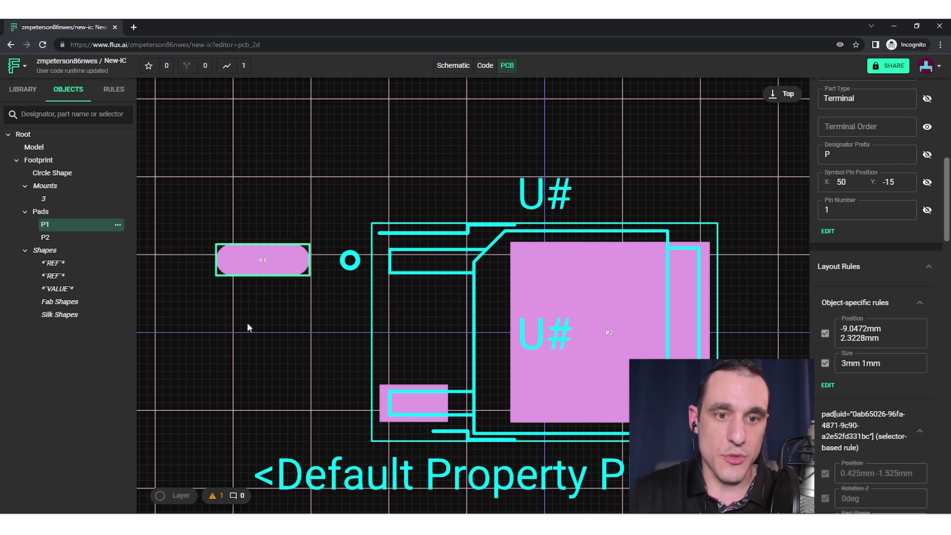
click(832, 385)
- Add a Pad Shape rule to pad P1 and try setting it to rectangle
click(833, 359)
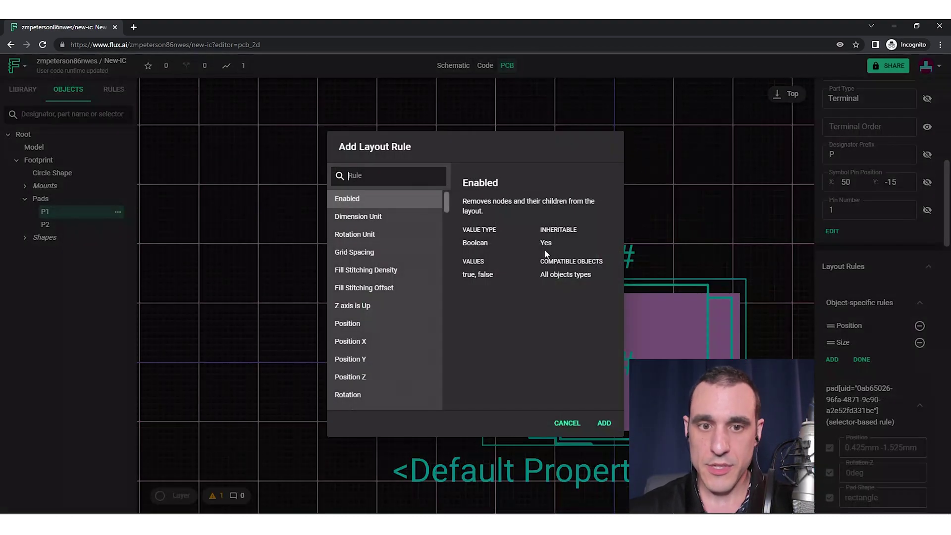
text(shape)
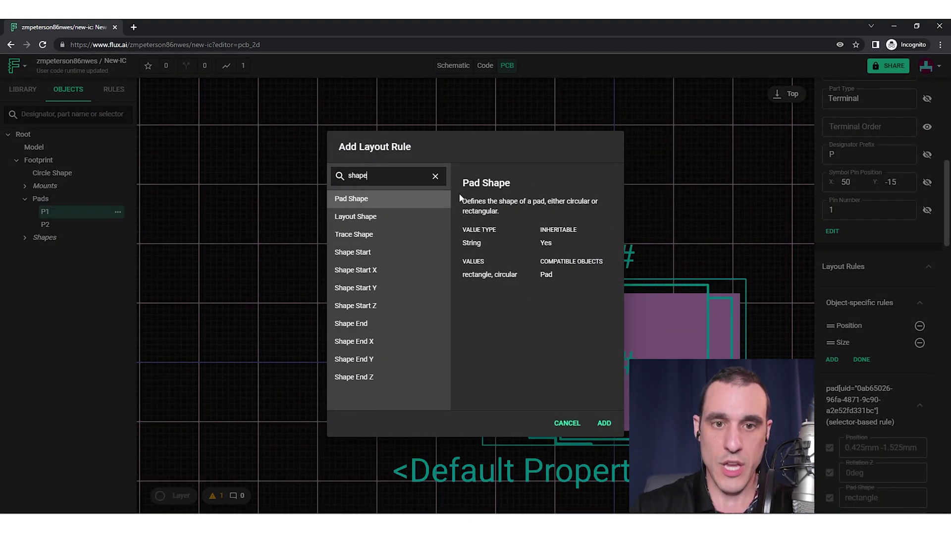
click(379, 200)
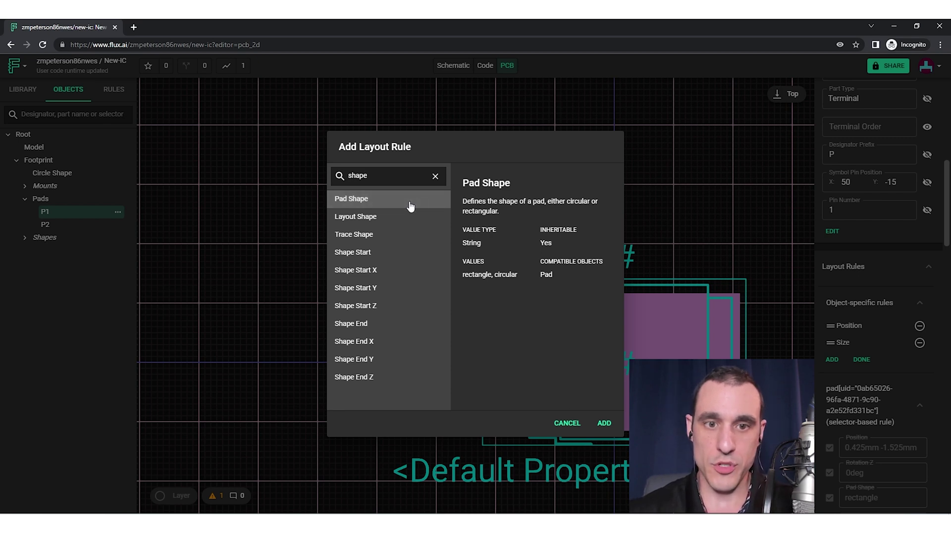
click(602, 423)
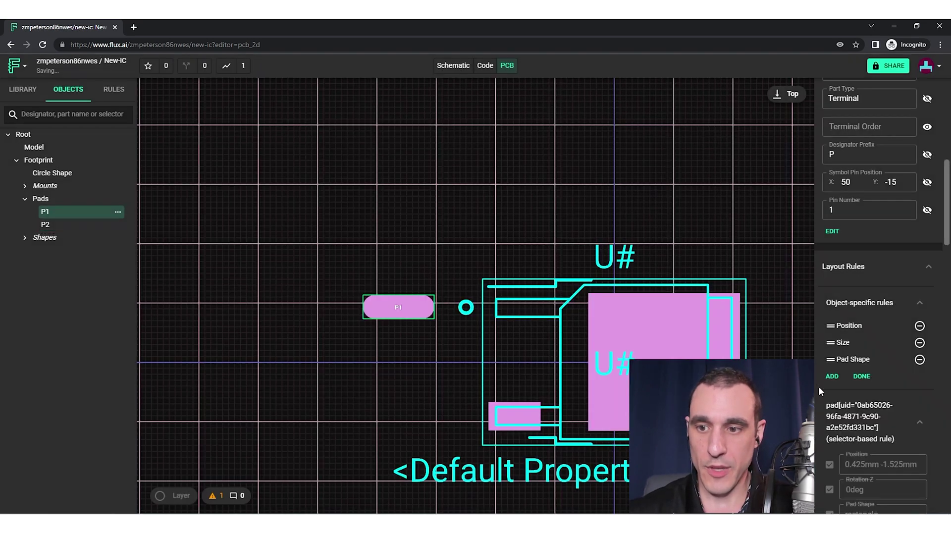
click(895, 389)
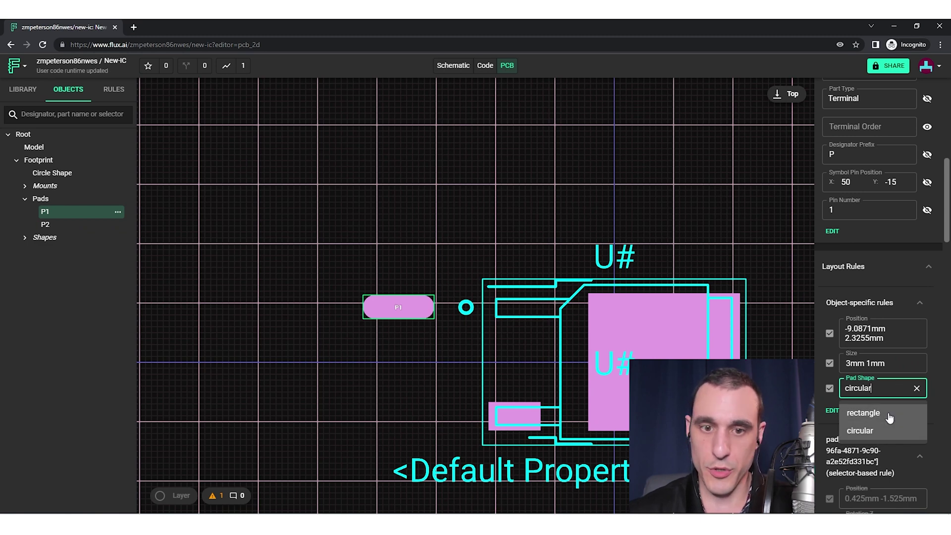
click(890, 417)
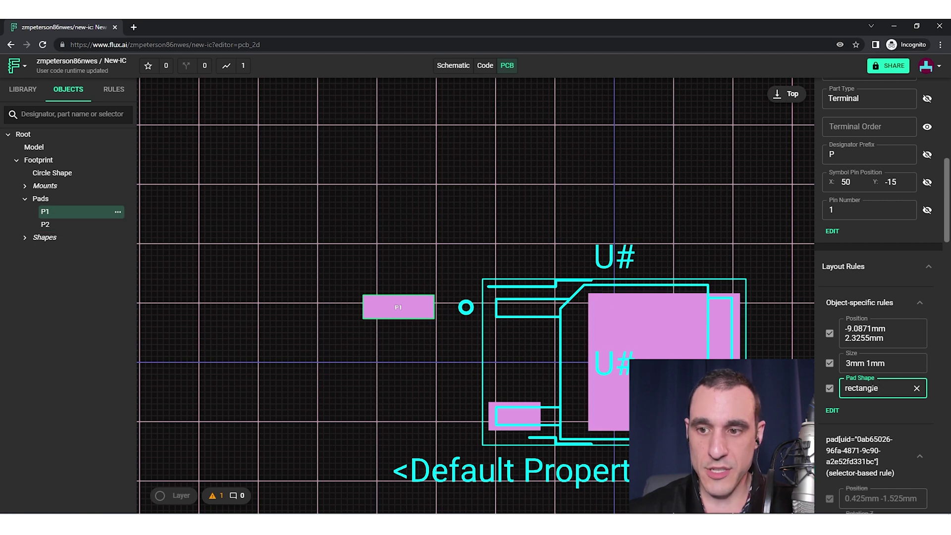
click(900, 362)
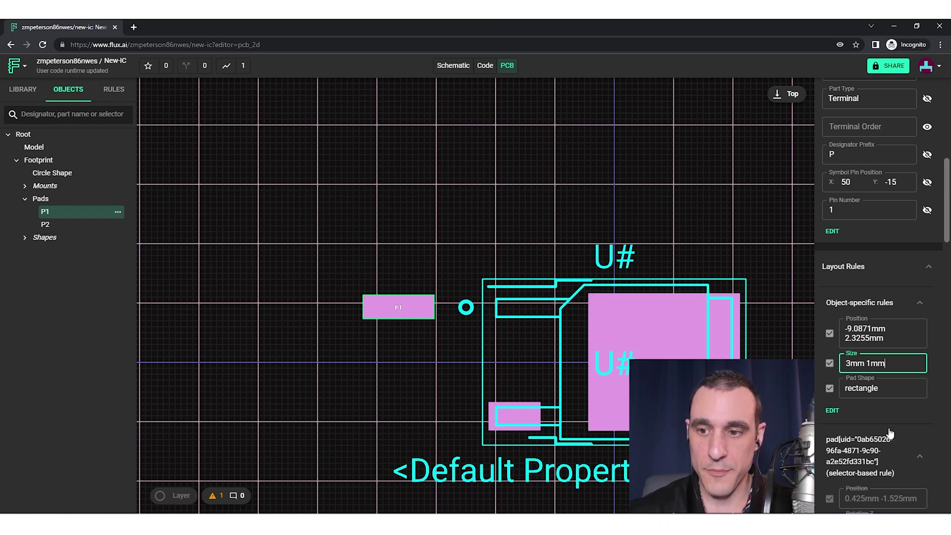
click(899, 394)
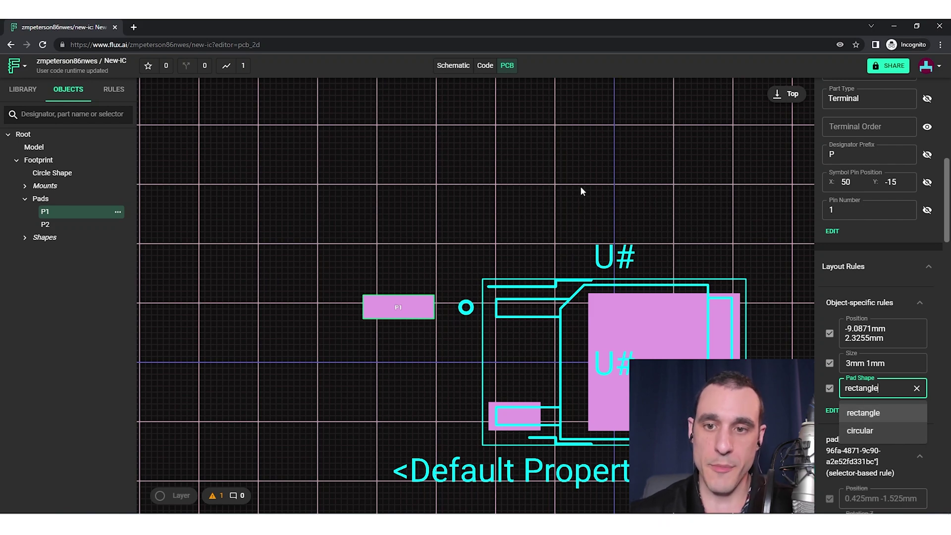
click(594, 188)
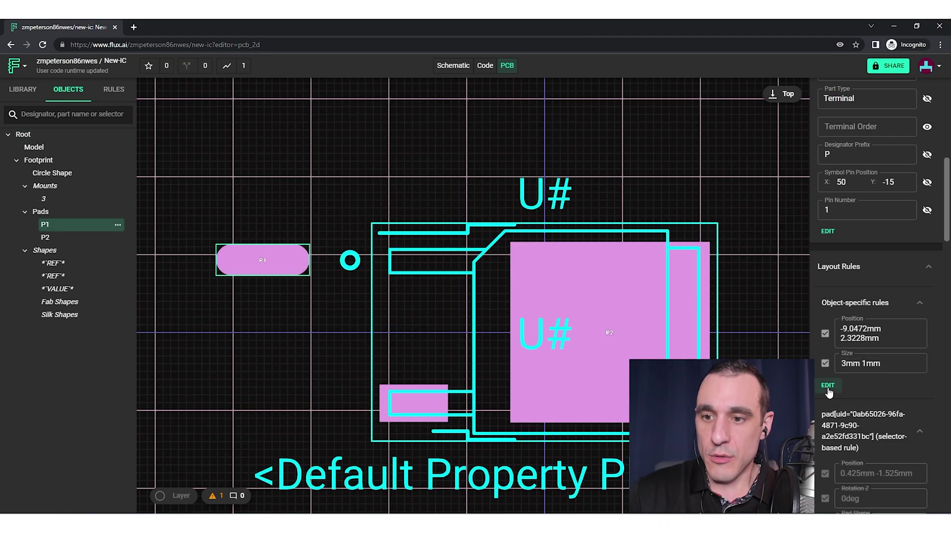
- Re-add P1's Pad Shape rule set to rectangle, making a plain 3mm × 1mm pad
click(831, 388)
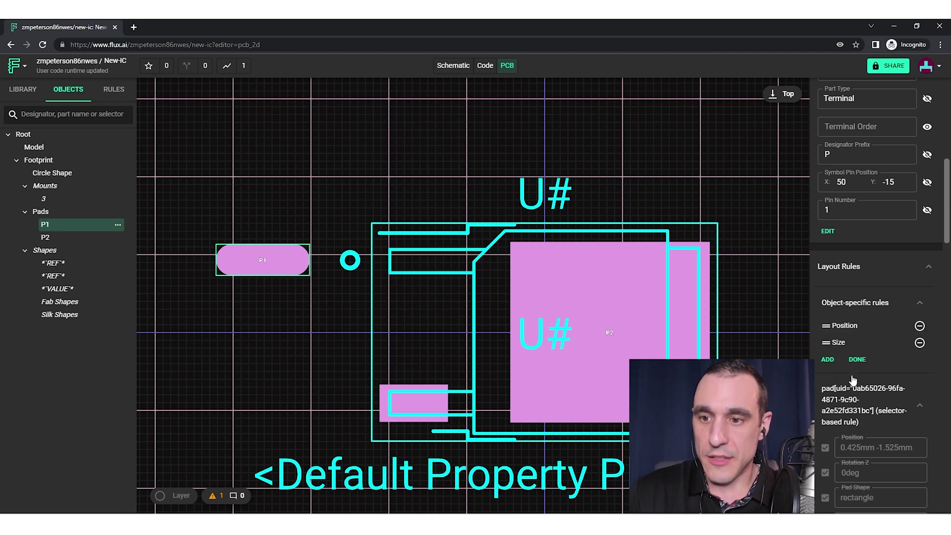
click(828, 359)
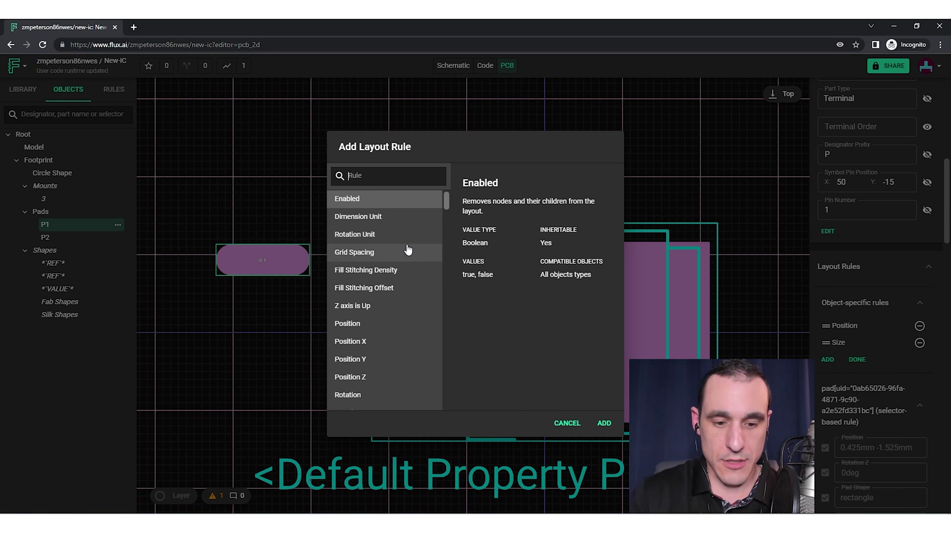
text(shape)
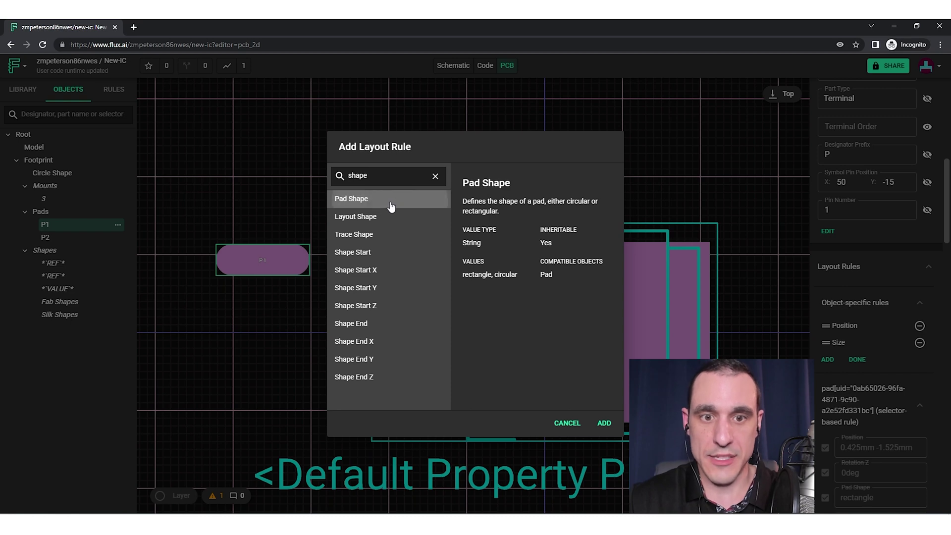
click(606, 422)
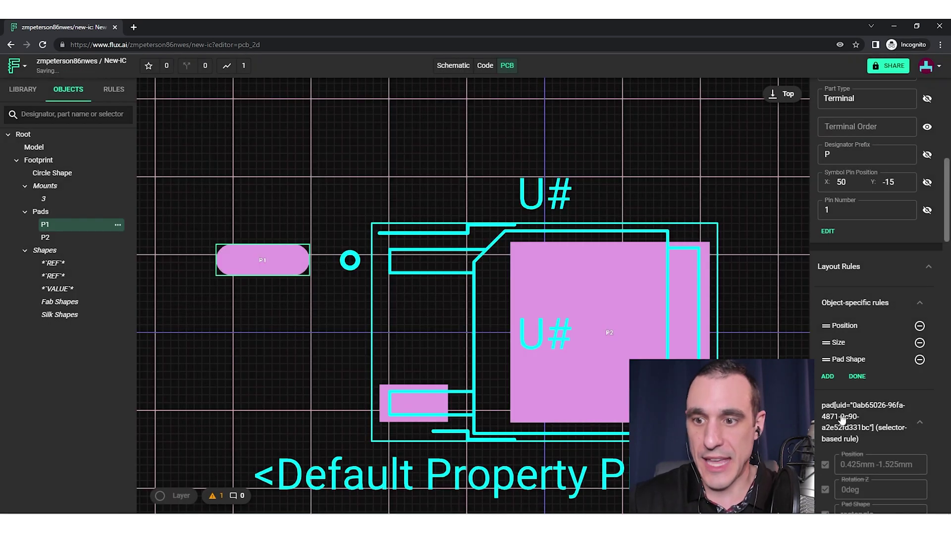
click(857, 376)
click(895, 389)
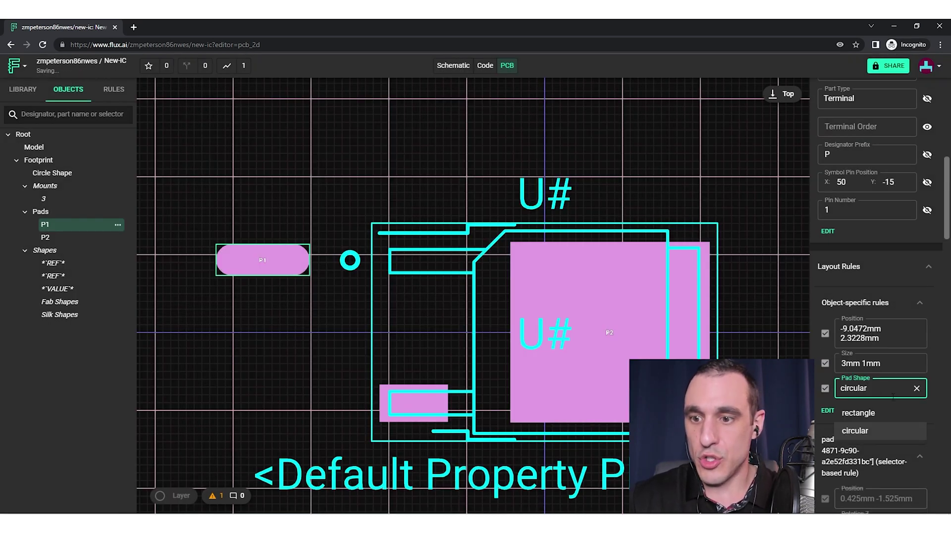
click(890, 416)
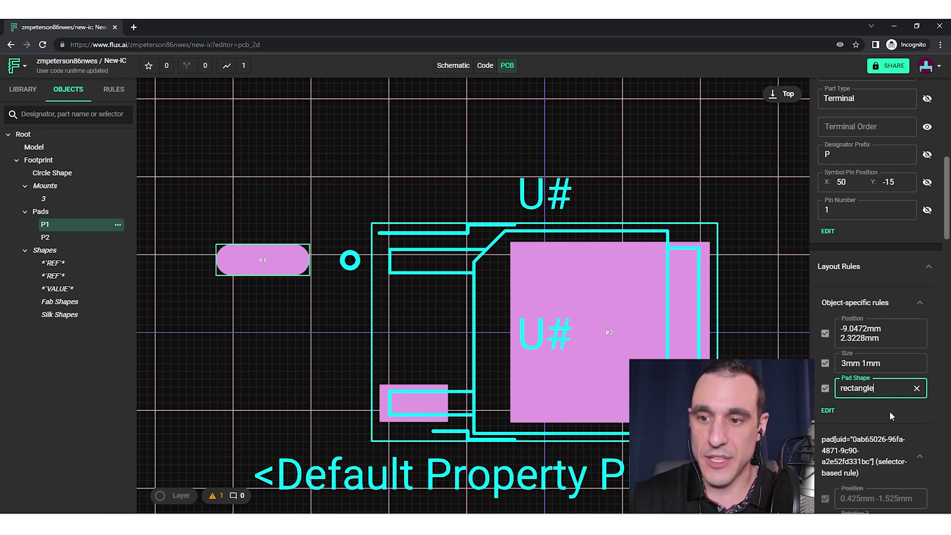
click(330, 157)
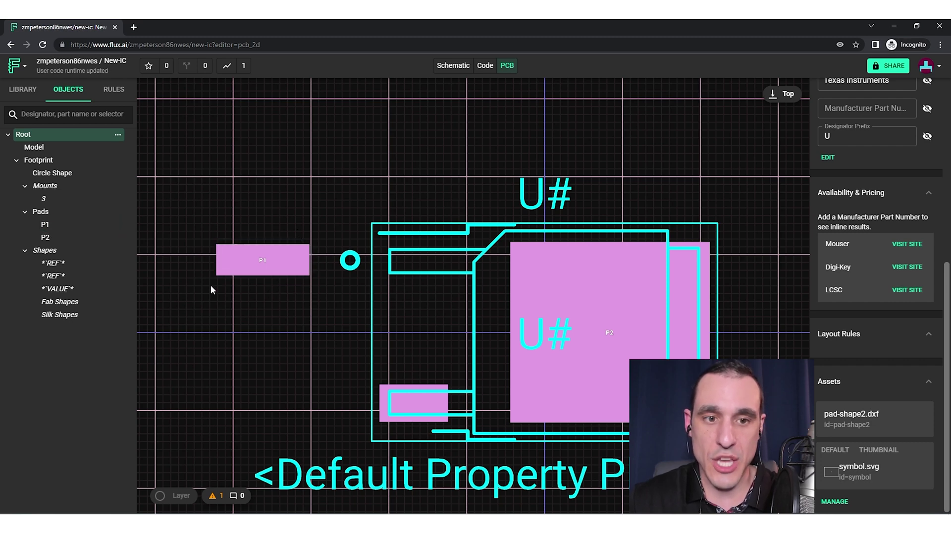
- Change pad P1's Size rule to 3mm 4mm
click(282, 260)
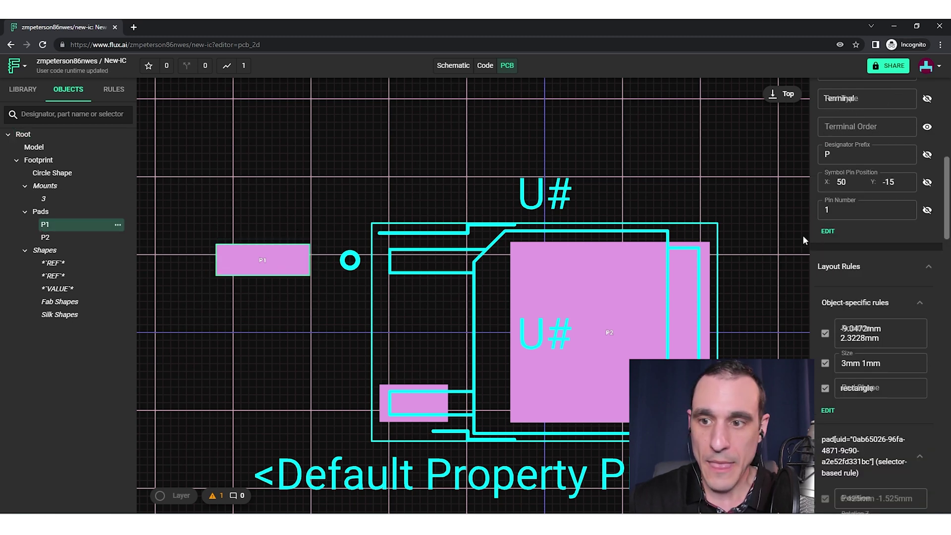
drag(896, 366, 864, 367)
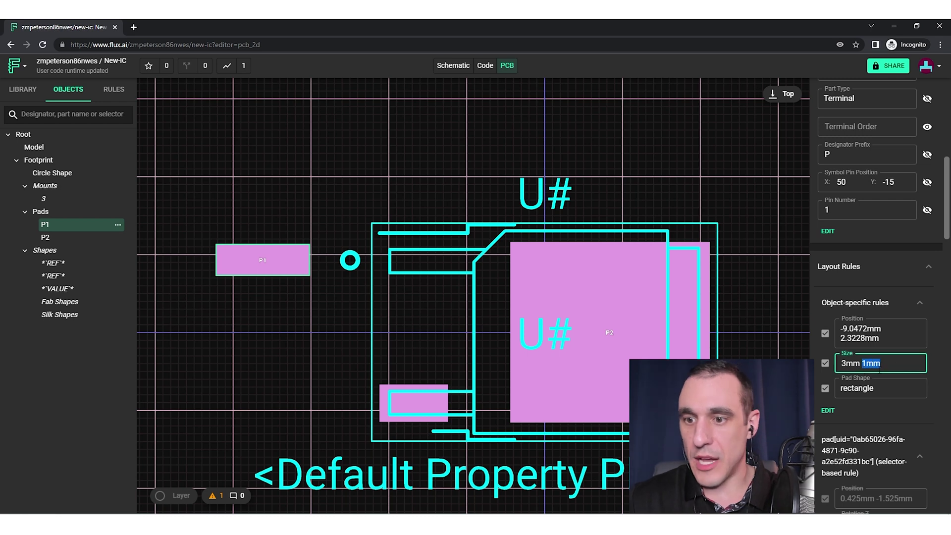
text(4mm)
key(Return)
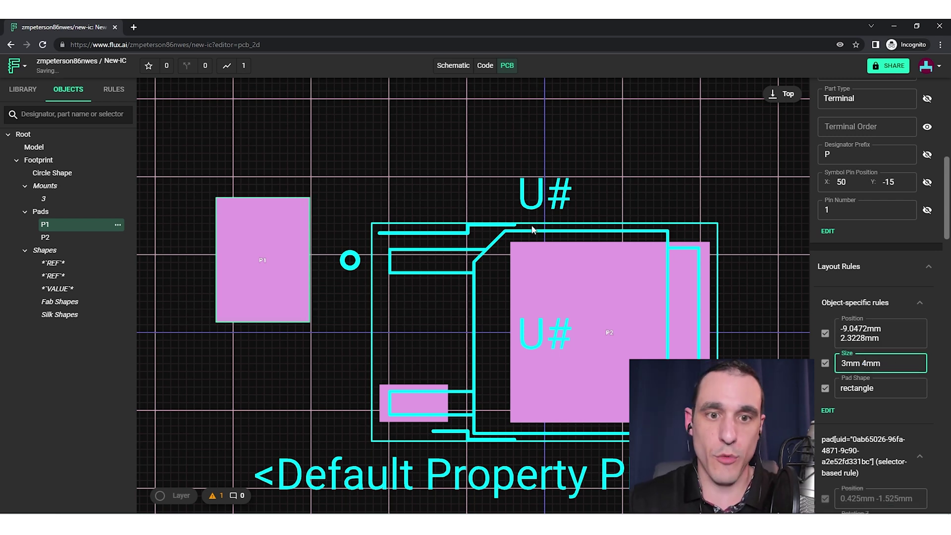
click(394, 189)
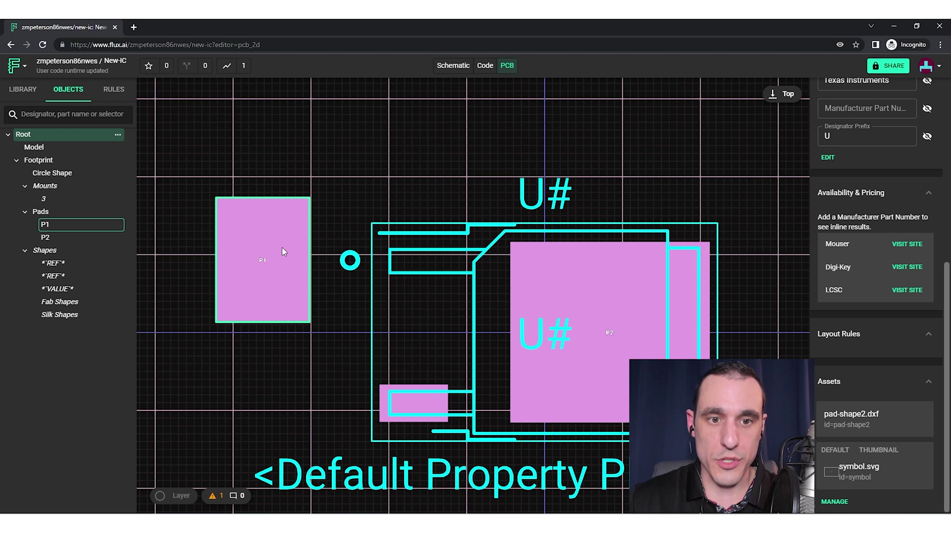
- Try a circular Pad Shape on P1, then switch it back to rectangle
click(280, 229)
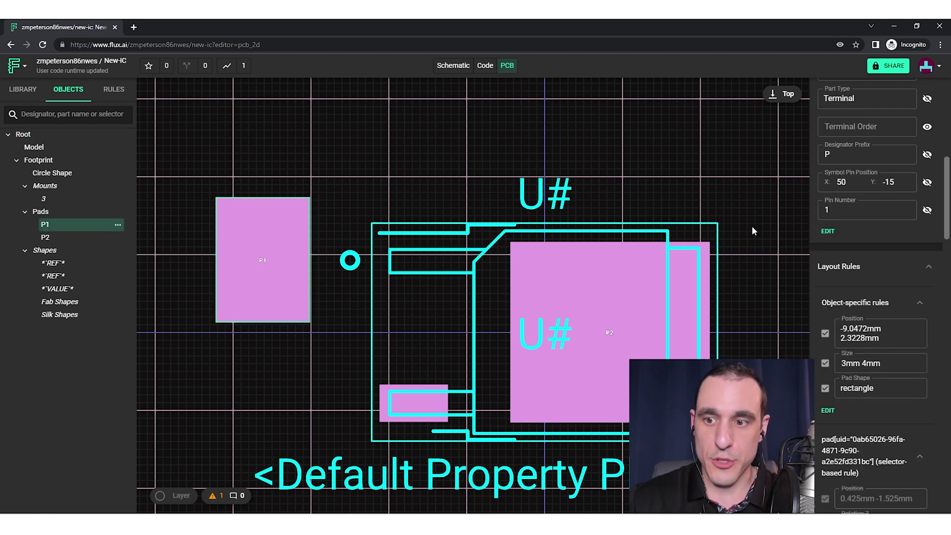
click(890, 391)
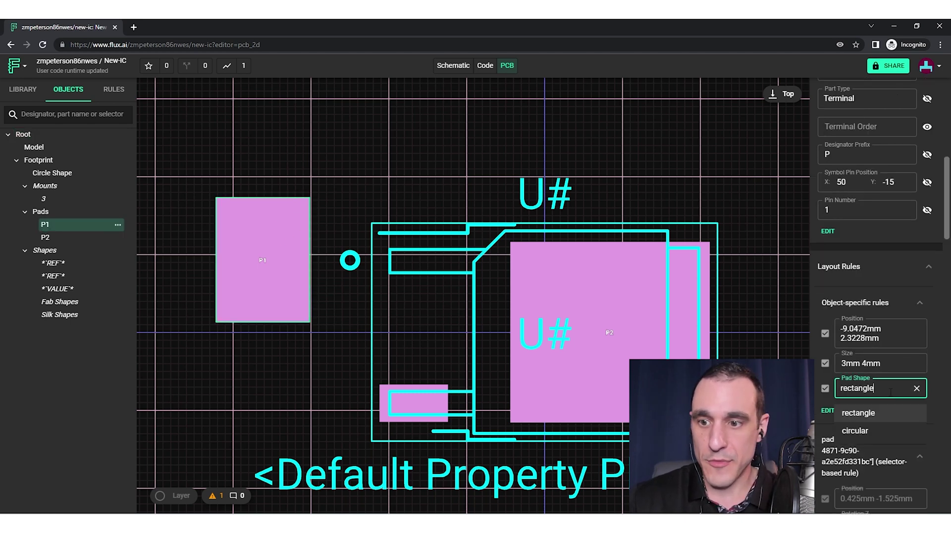
click(881, 431)
click(359, 187)
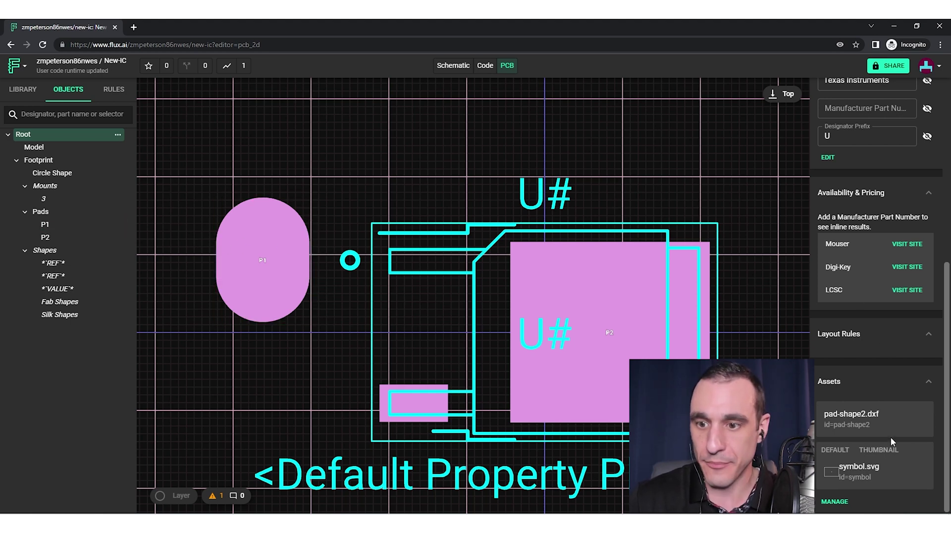
click(285, 213)
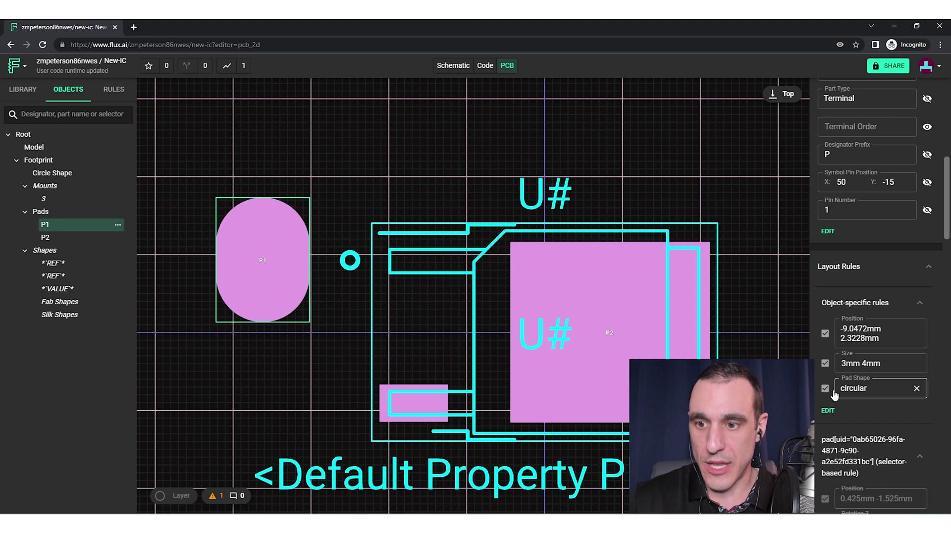
click(862, 389)
click(872, 414)
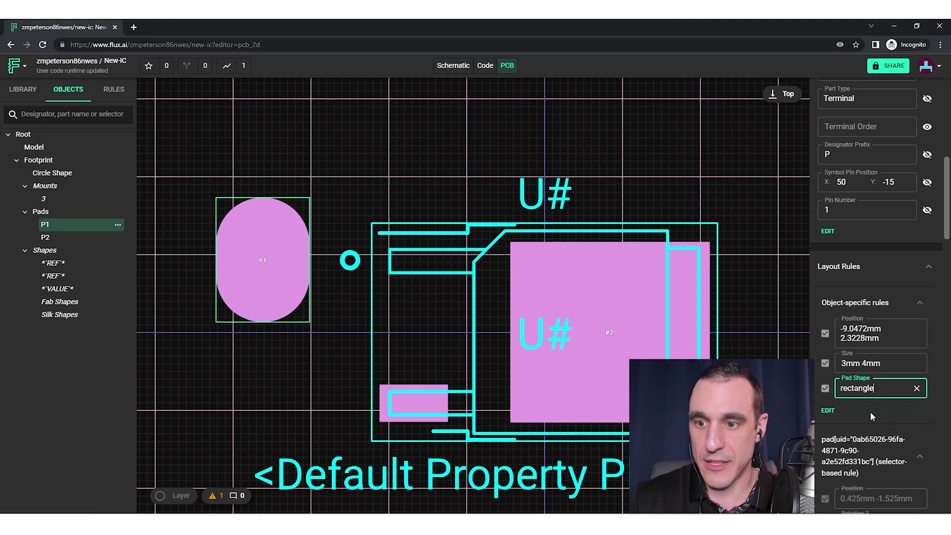
click(828, 410)
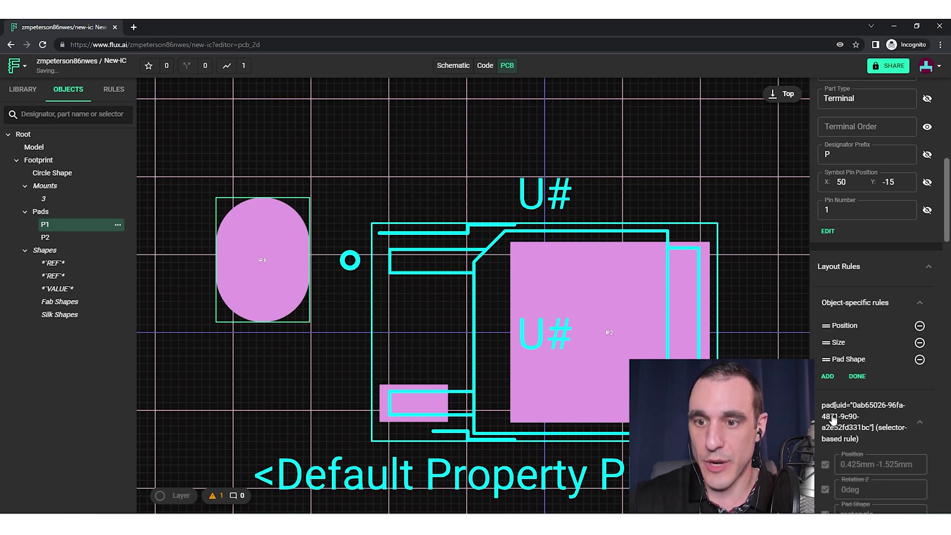
- Add a Corner Radius rule of 0.5mm to pad P1, rounding its corners
click(828, 377)
text(corn)
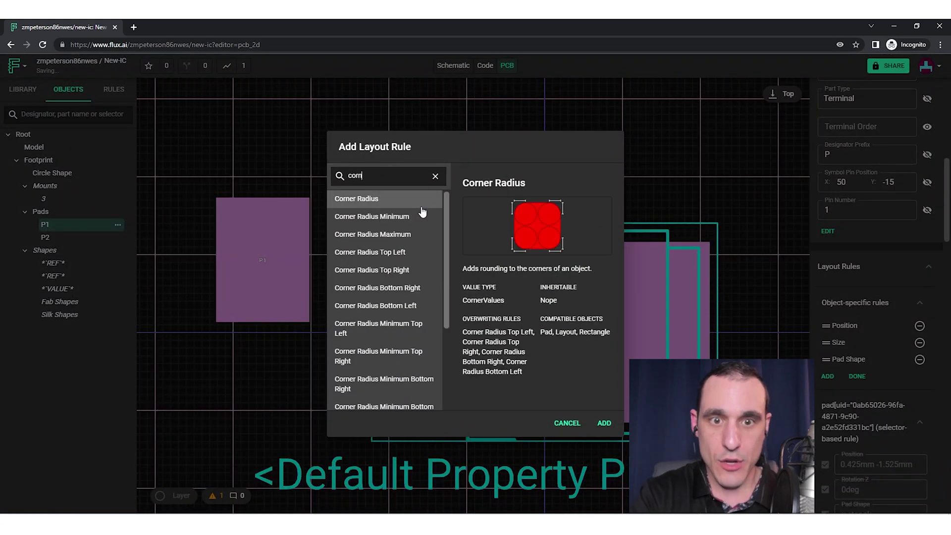
click(415, 199)
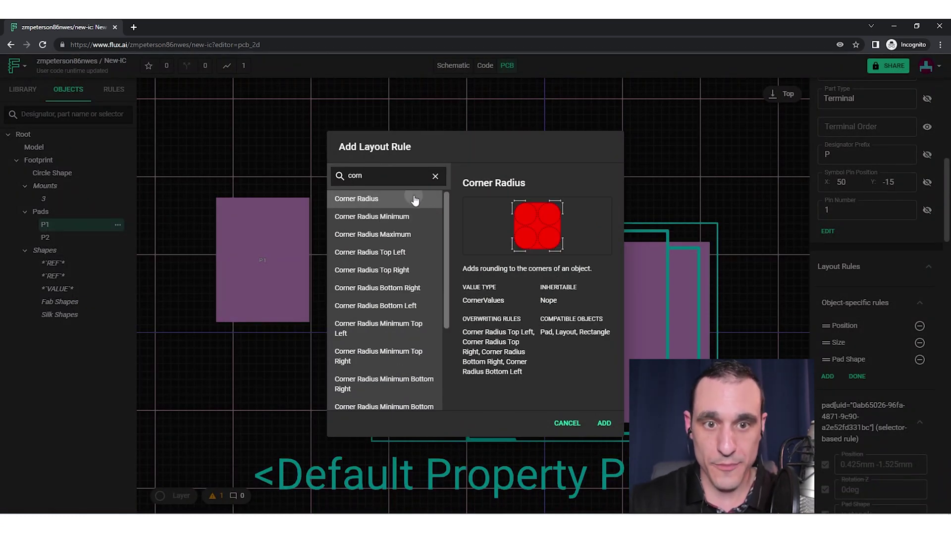
click(604, 423)
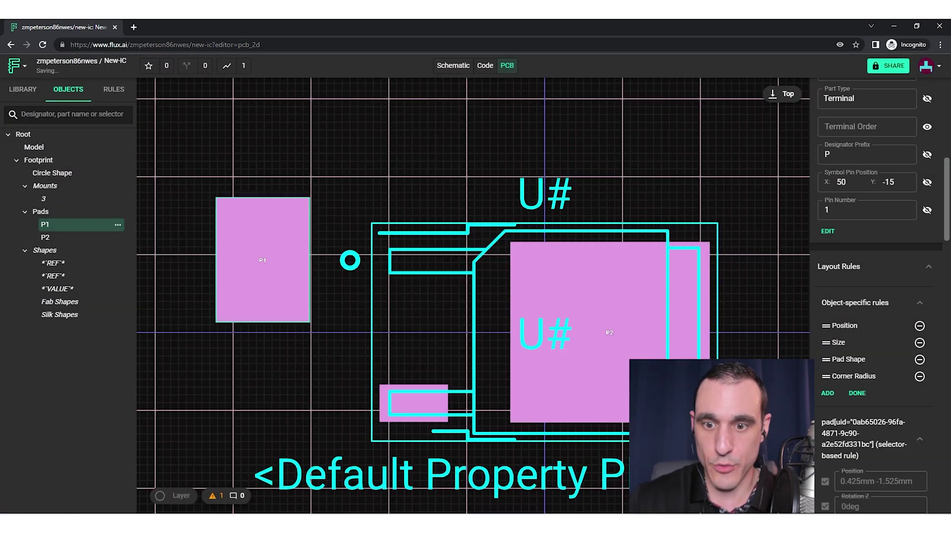
click(857, 393)
click(867, 413)
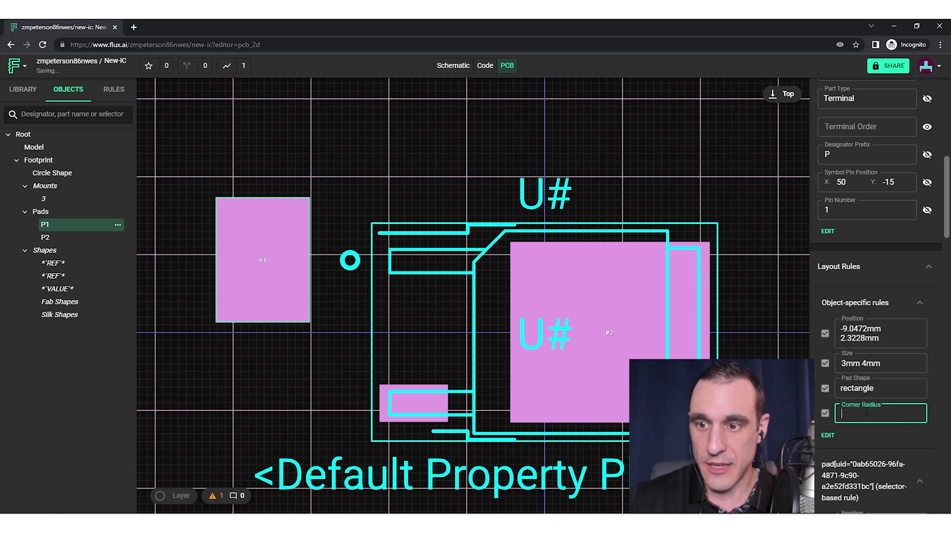
text(.)
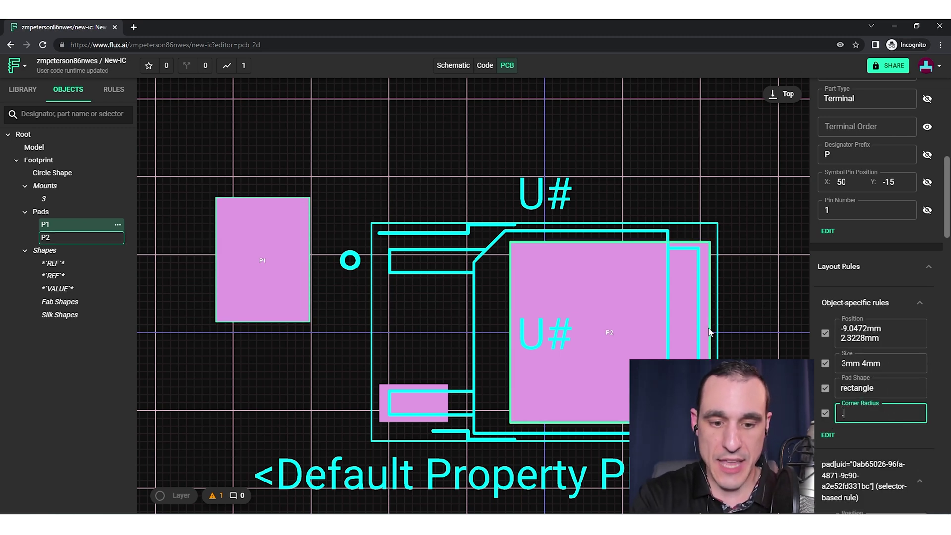
text(5mm)
key(Return)
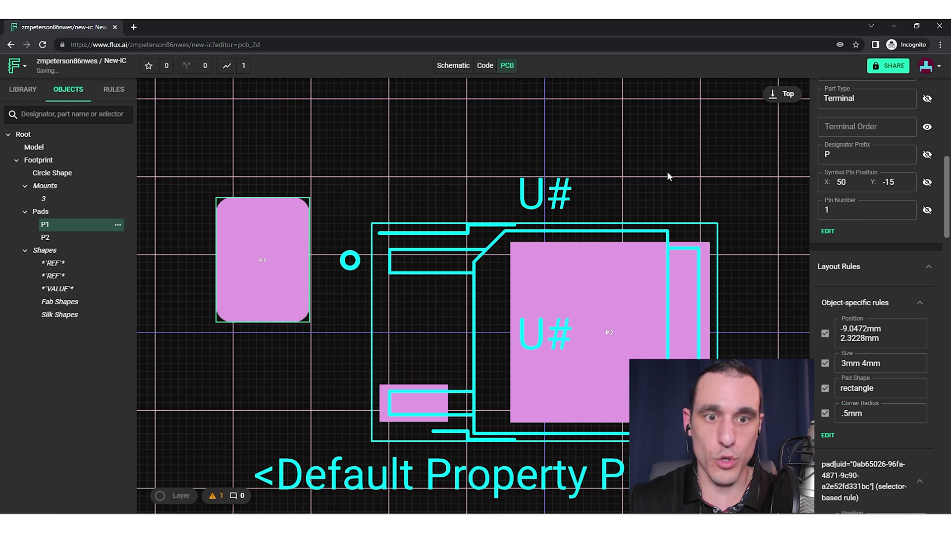
click(667, 176)
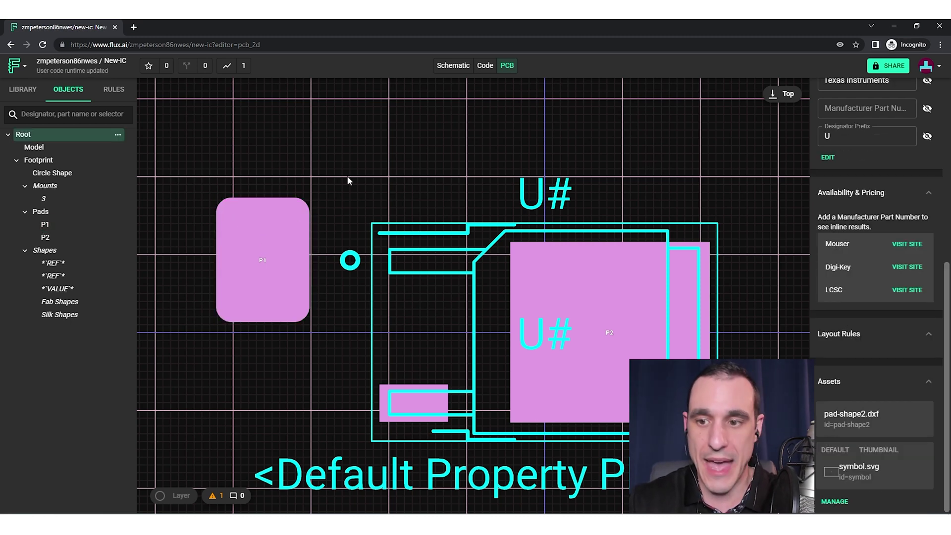
- Reopen P1's rule picker, search 'corner' and cancel, then view the part overview
click(297, 200)
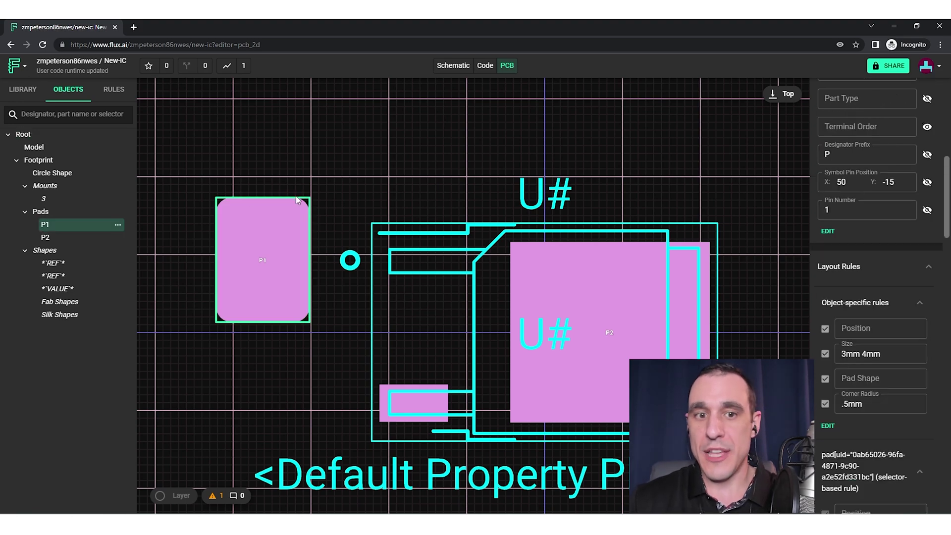
click(830, 429)
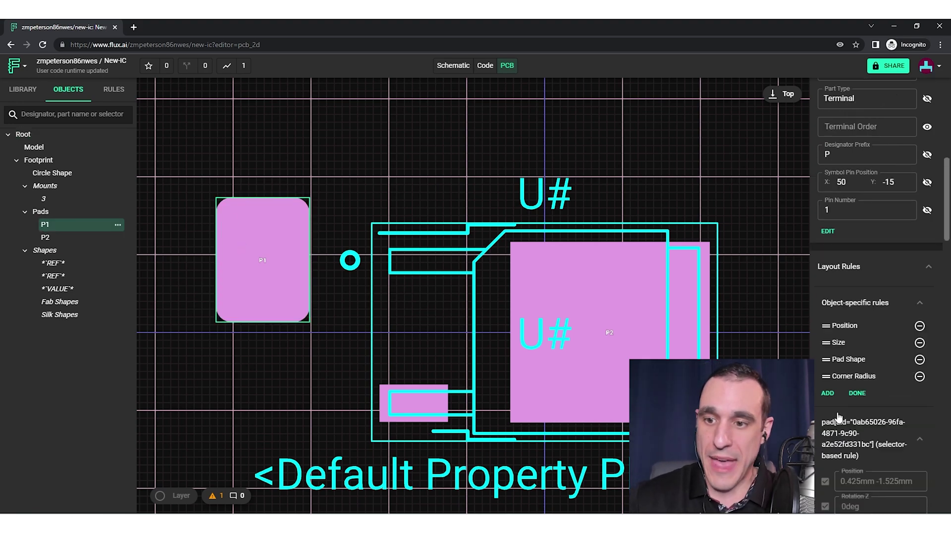
click(828, 393)
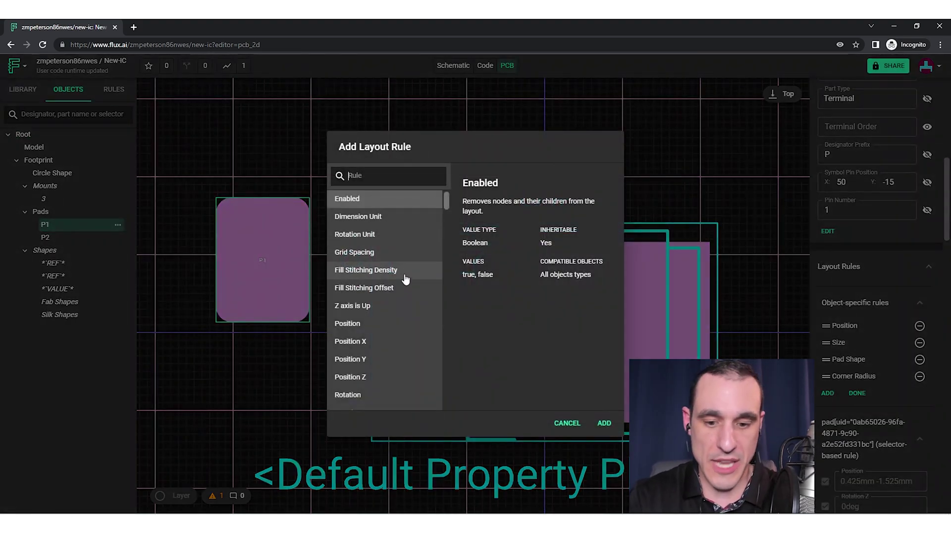
text(corner)
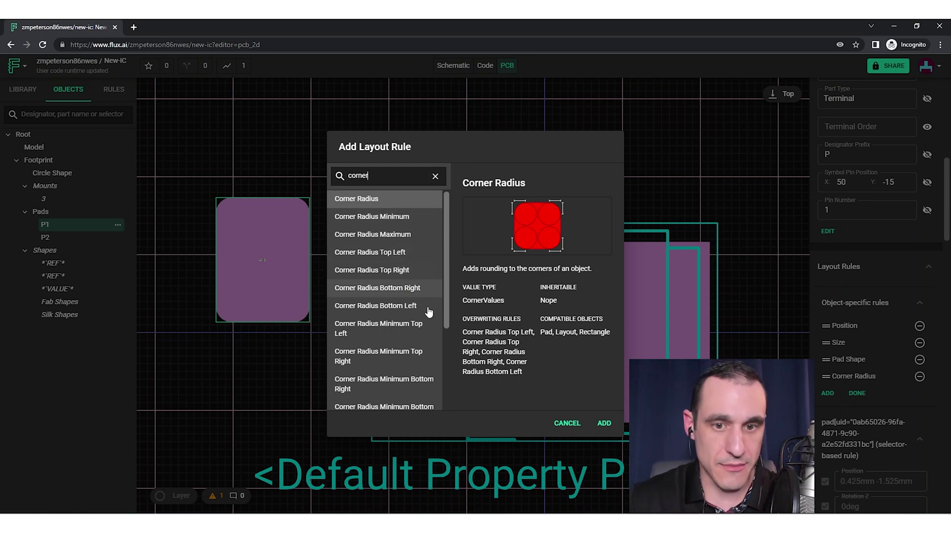
click(566, 422)
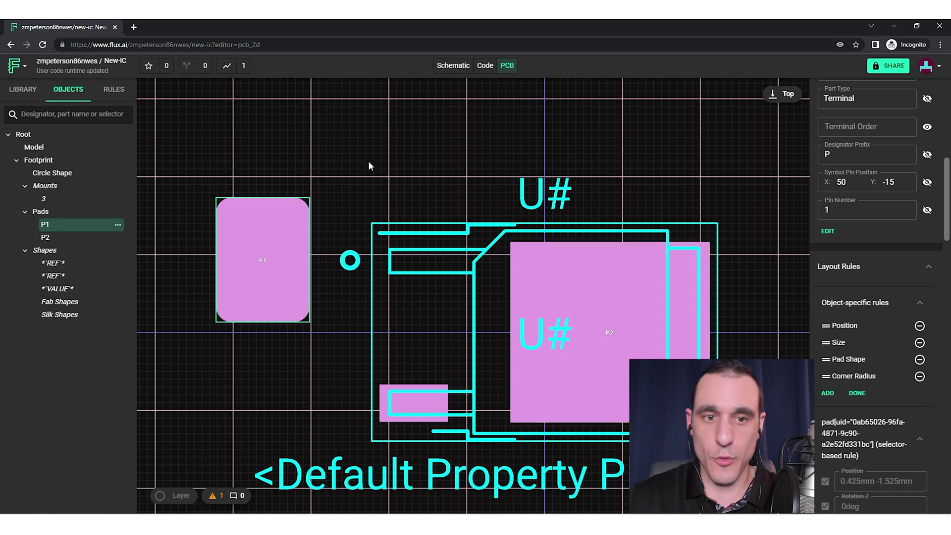
click(345, 184)
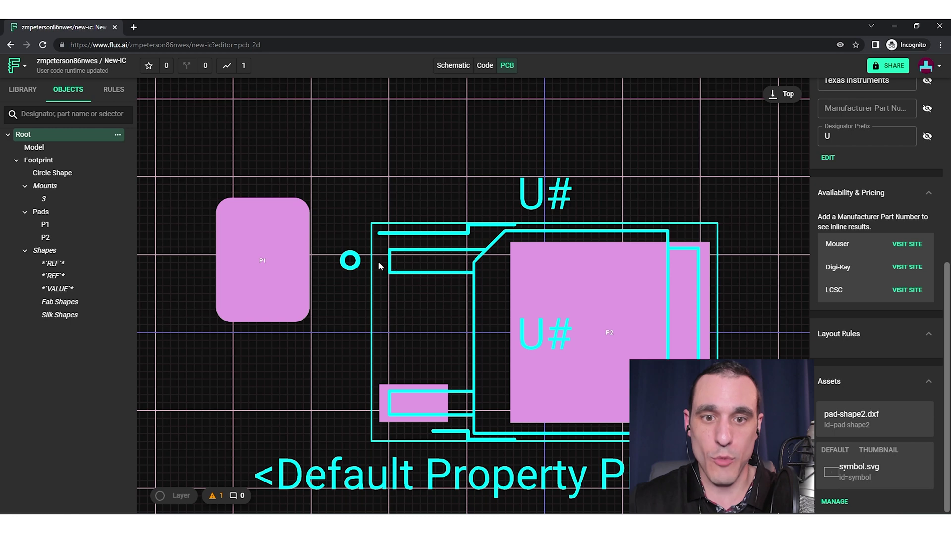
click(334, 263)
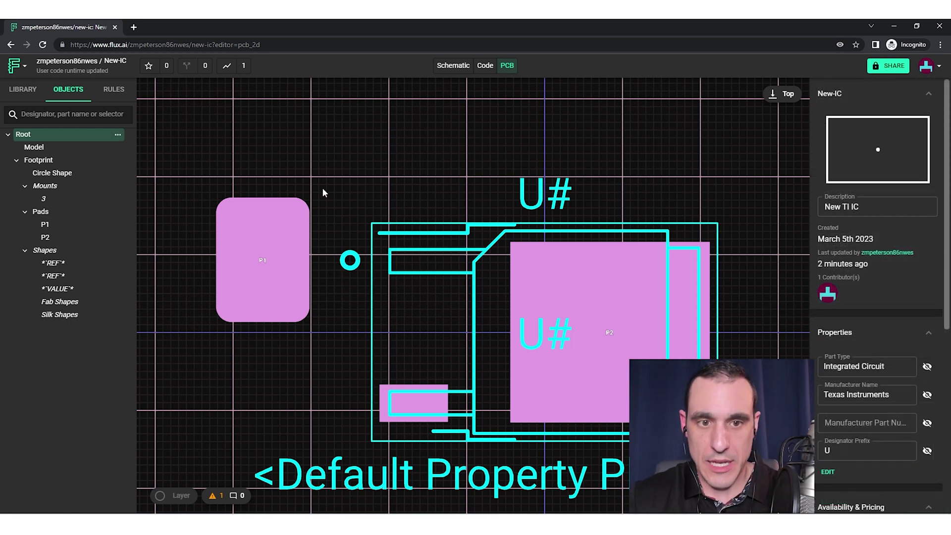
click(242, 248)
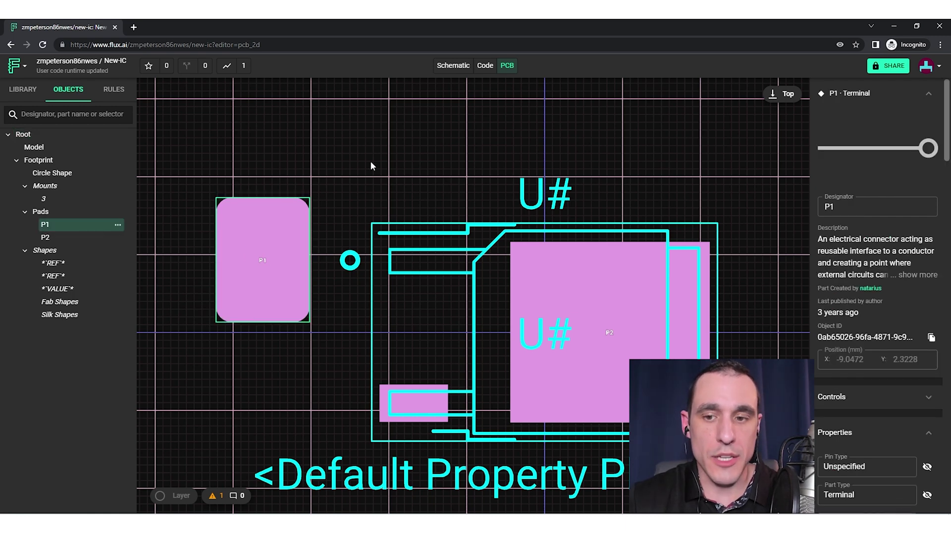
scroll(902, 355, down, 6)
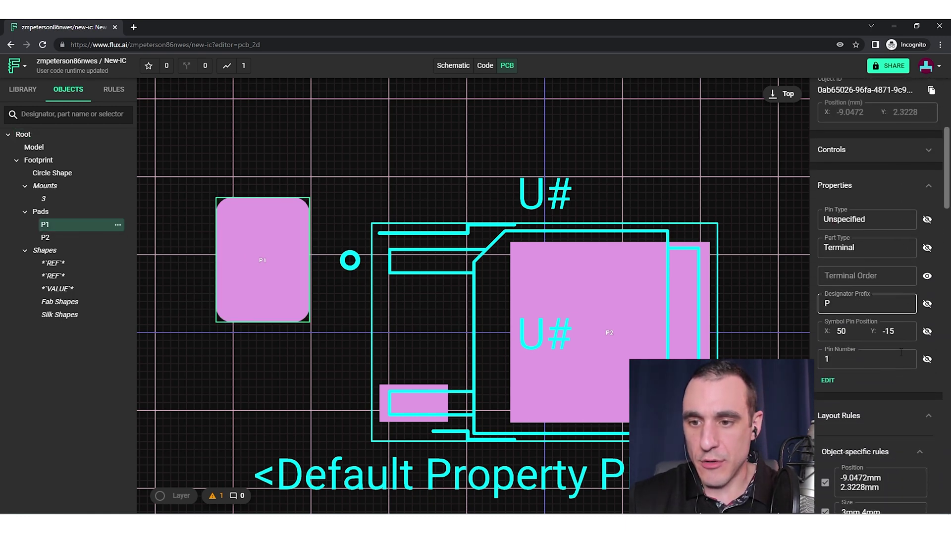
scroll(899, 347, down, 3)
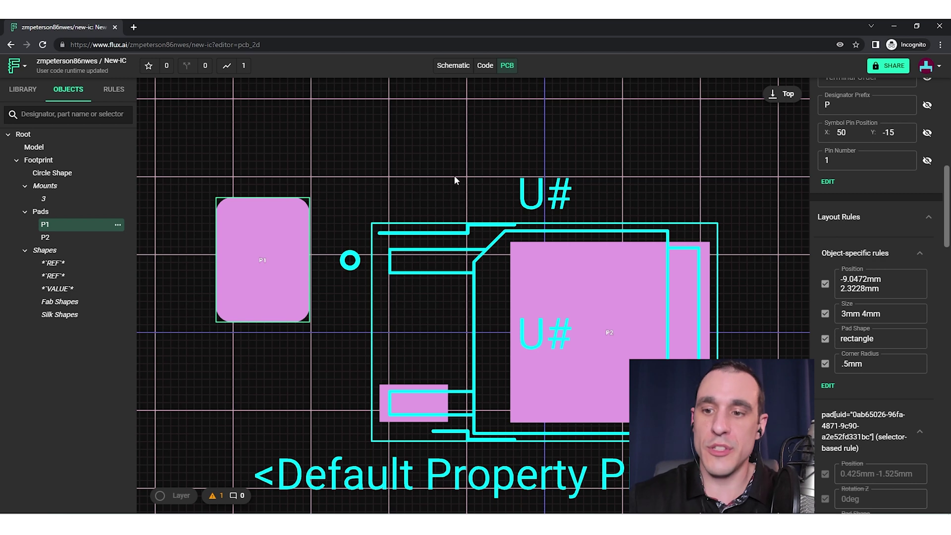
click(418, 172)
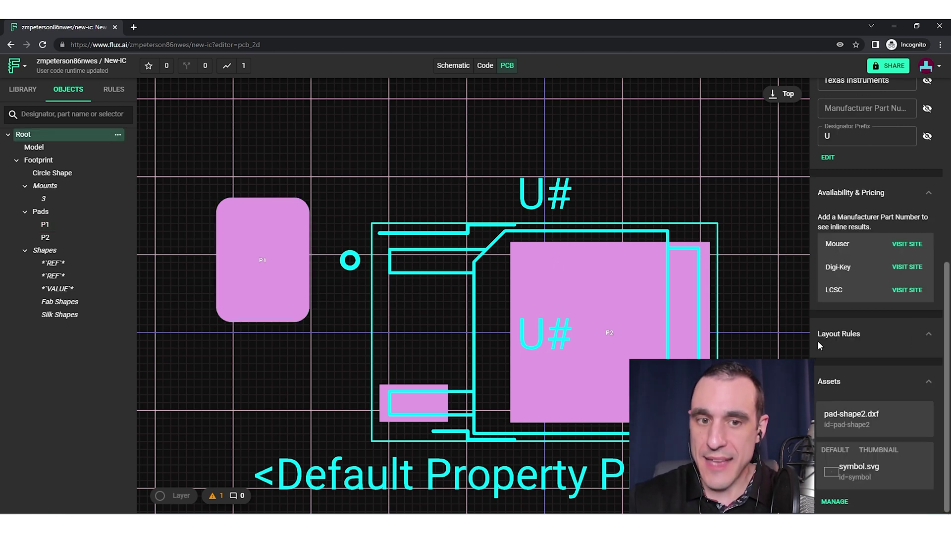
click(278, 228)
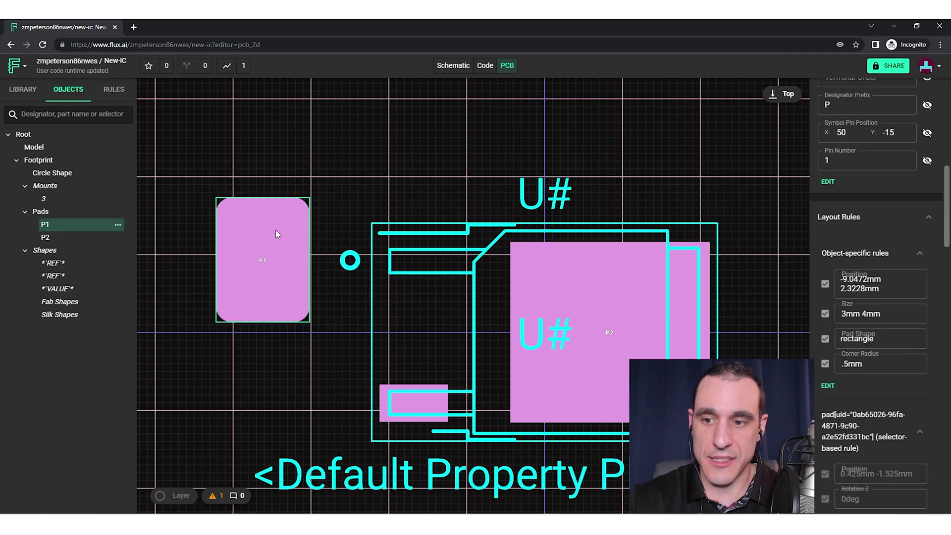
click(354, 190)
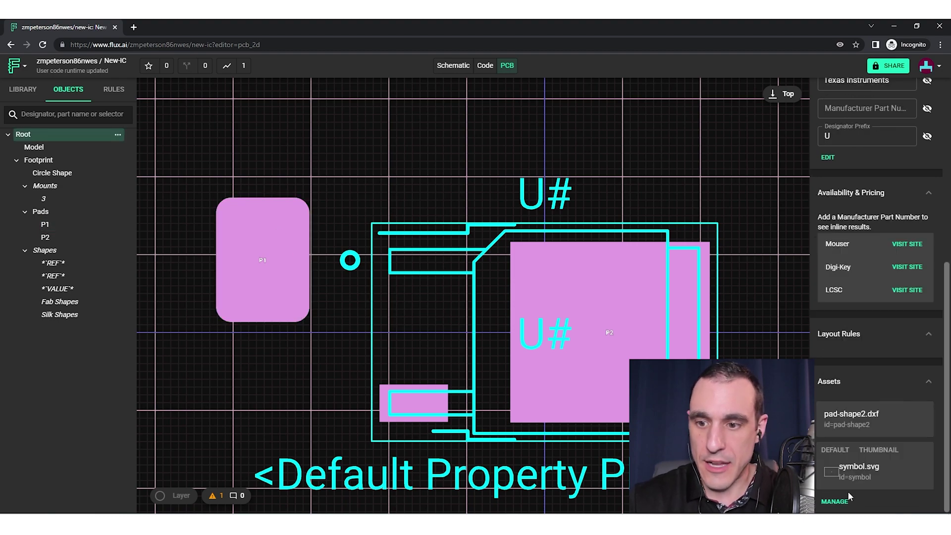
click(836, 502)
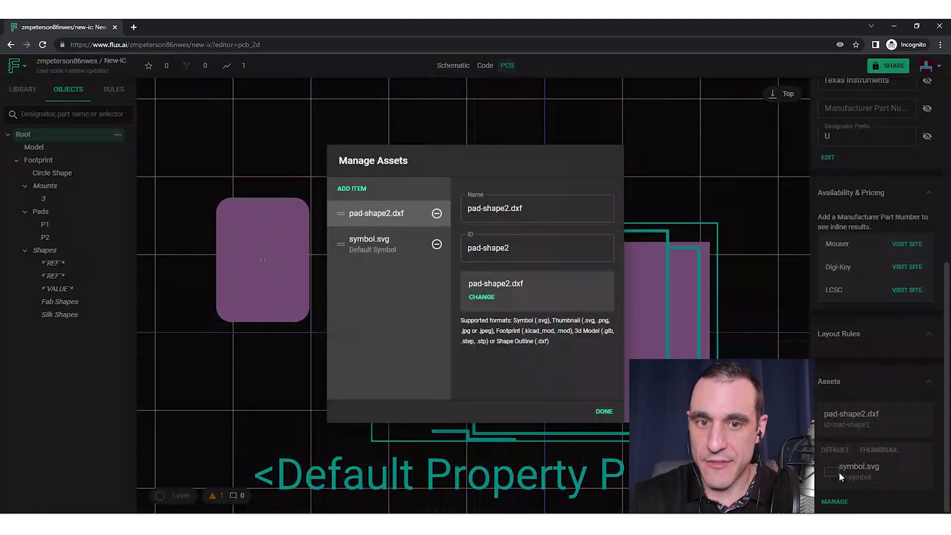
click(604, 412)
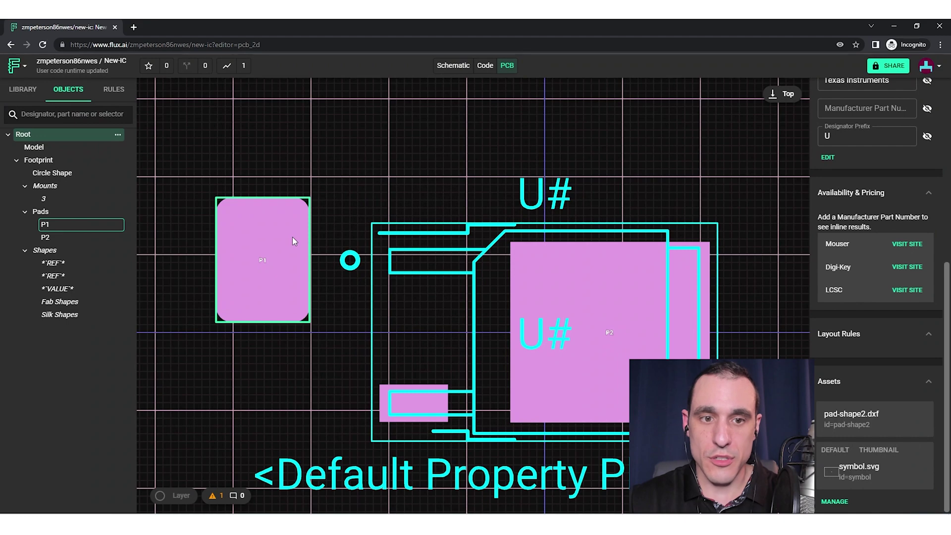
click(292, 238)
- Add an Asset rule to pad P1 and set it to pad-shape2, making it triangular
scroll(893, 359, down, 1)
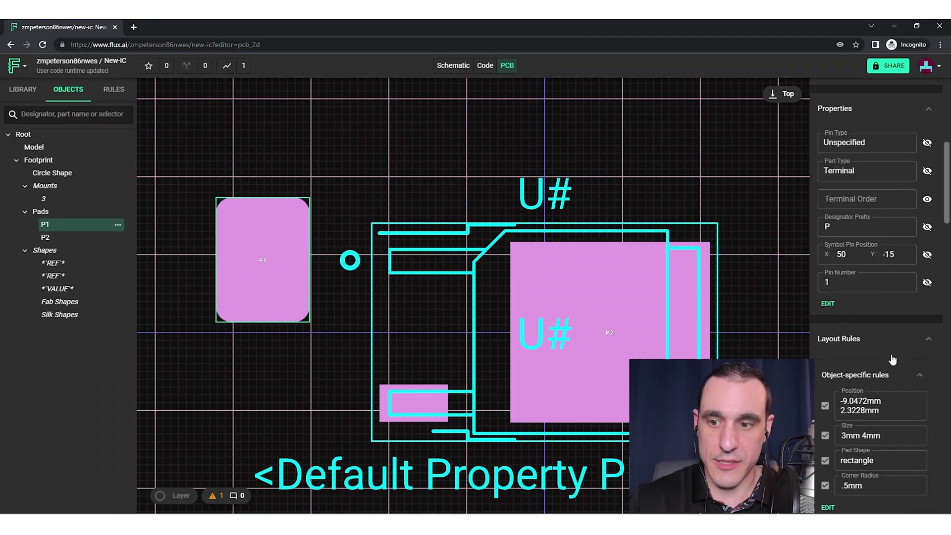
scroll(894, 359, down, 3)
click(828, 370)
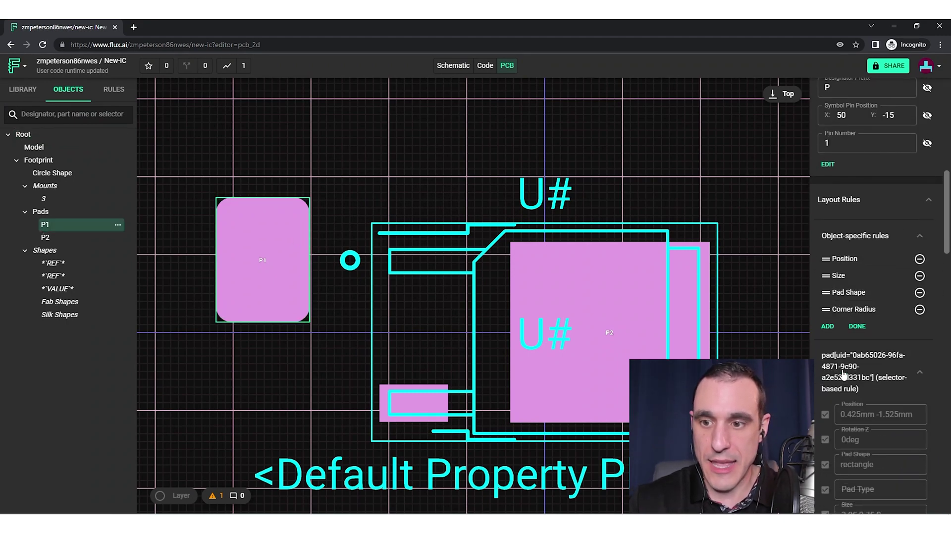
click(828, 327)
text(sha)
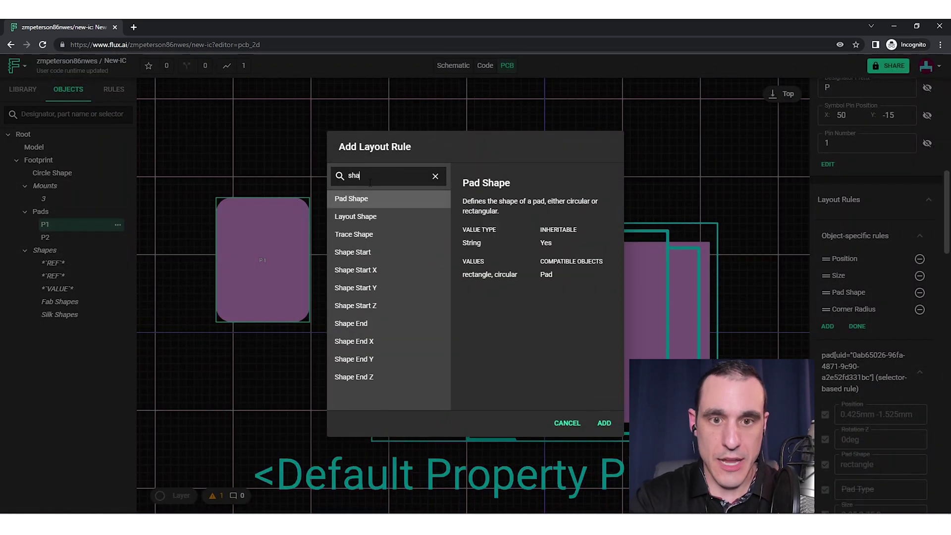
key(BackSpace)
key(BackSpace)
key(BackSpace)
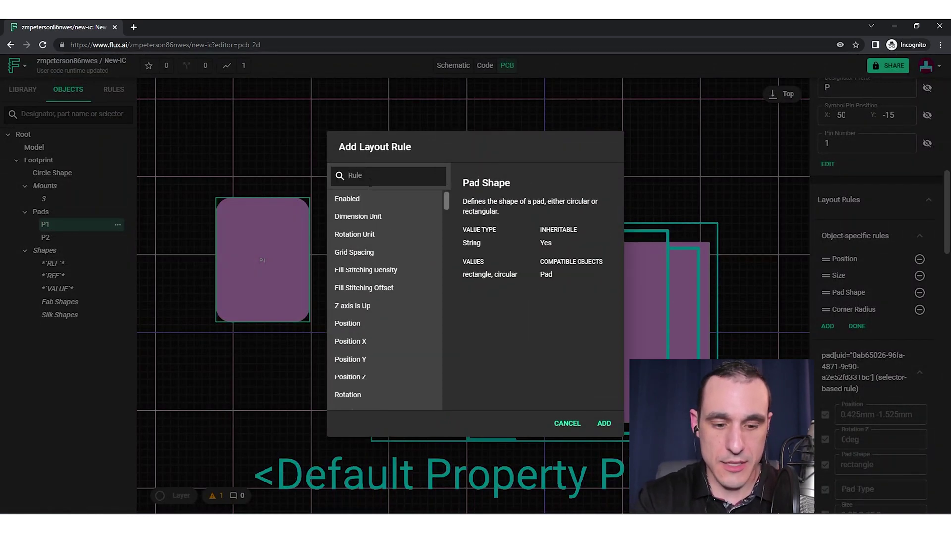
text(asset)
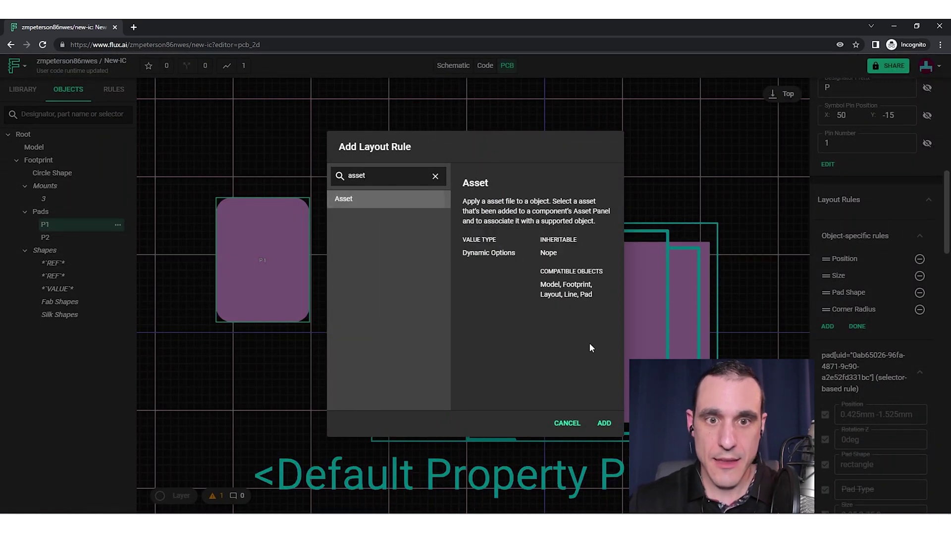
click(604, 422)
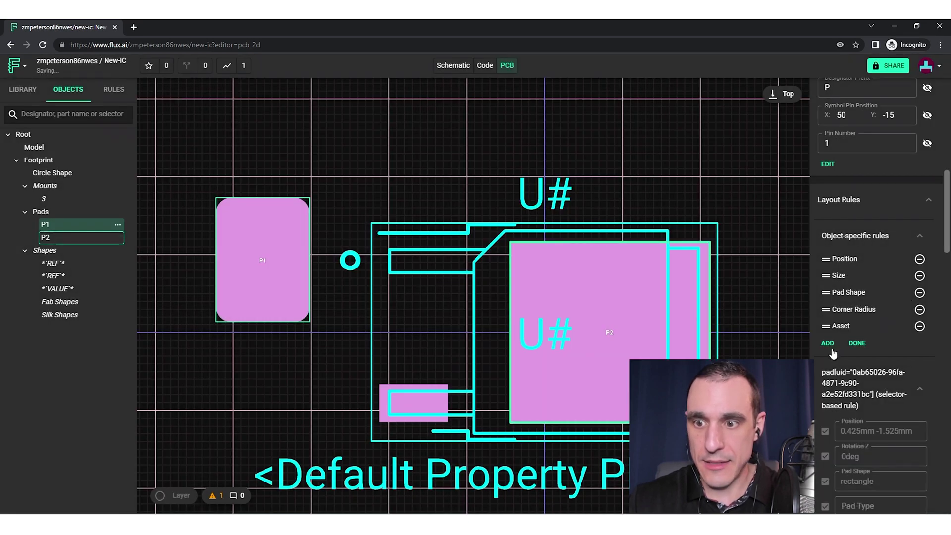
click(857, 343)
click(878, 371)
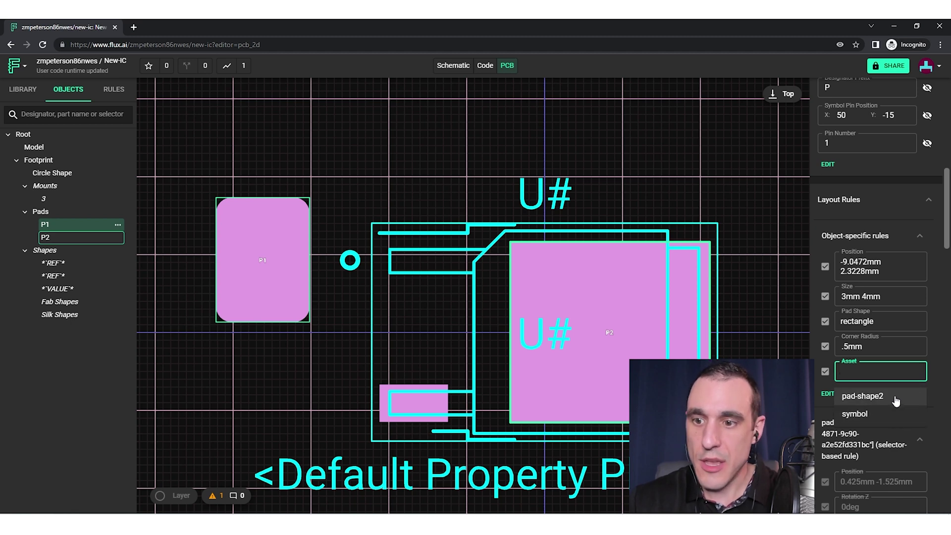
click(895, 397)
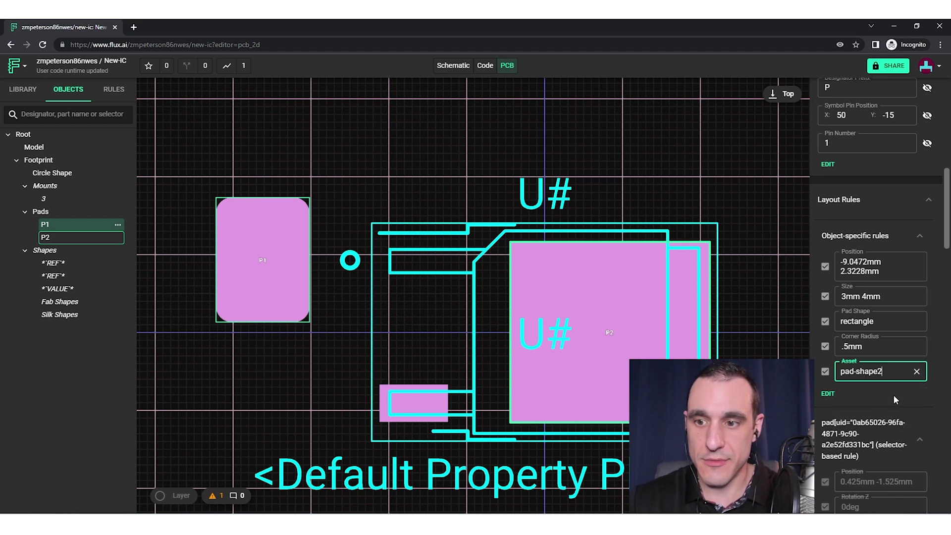
click(354, 176)
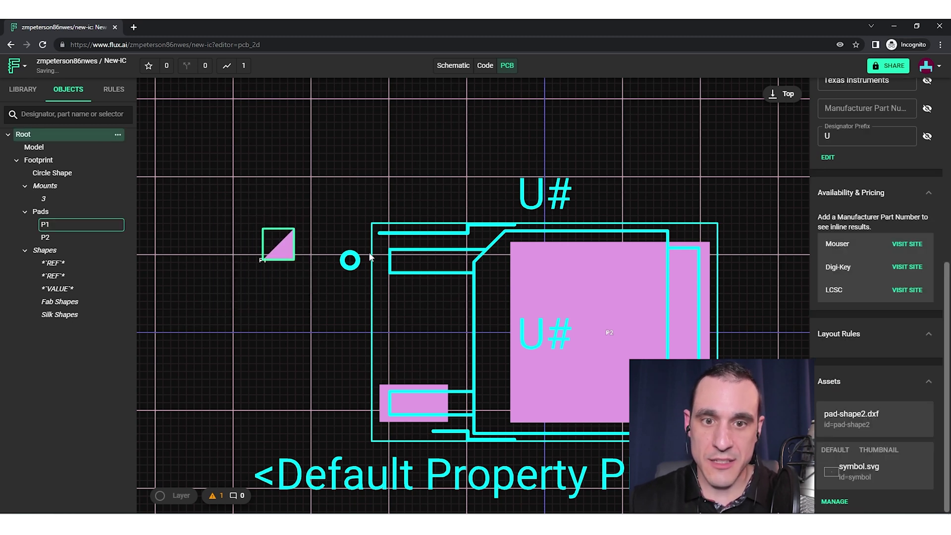
- Move the triangular P1 pad above the outline's upper-left corner, to -5.3267mm, 3.8651mm
drag(370, 257, 253, 216)
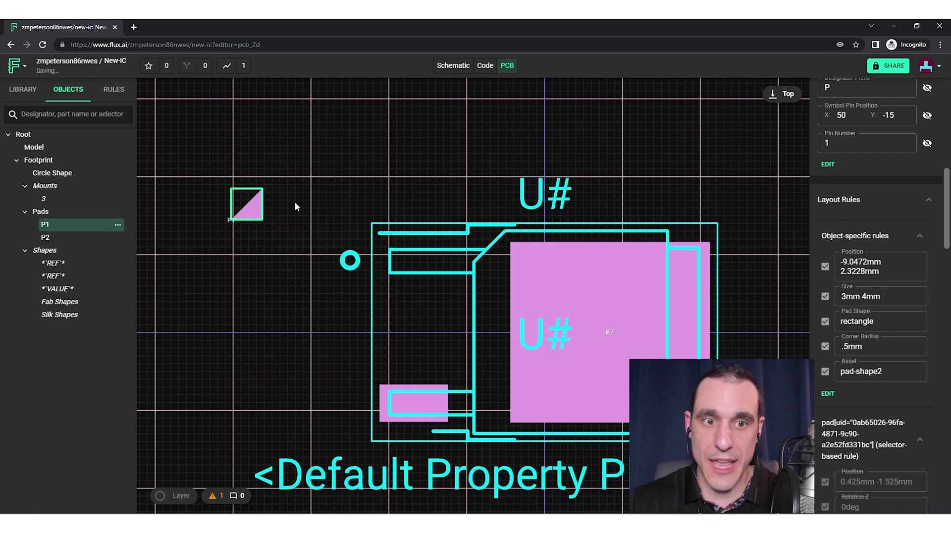
click(296, 206)
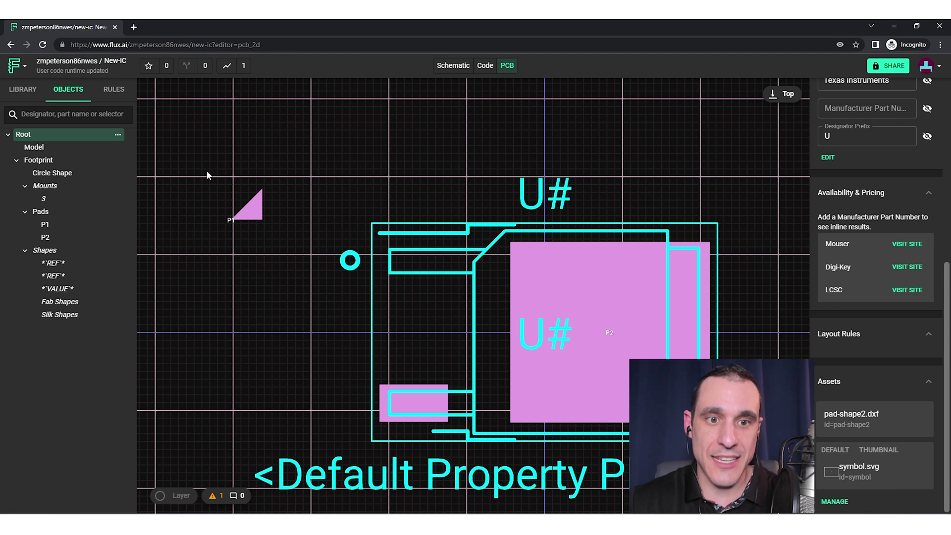
click(260, 216)
drag(333, 209, 400, 200)
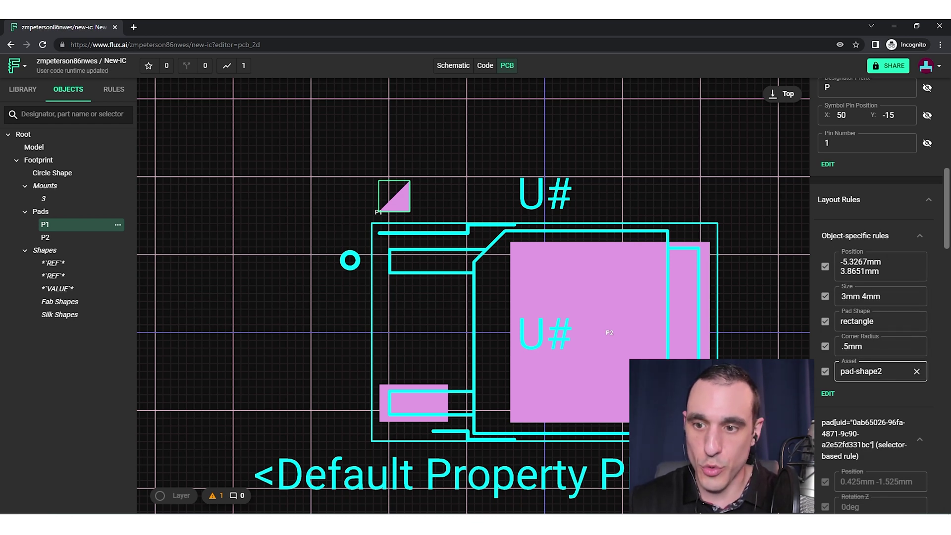
- Toggle P1's Asset rule off and back on to compare the pad shapes
click(825, 371)
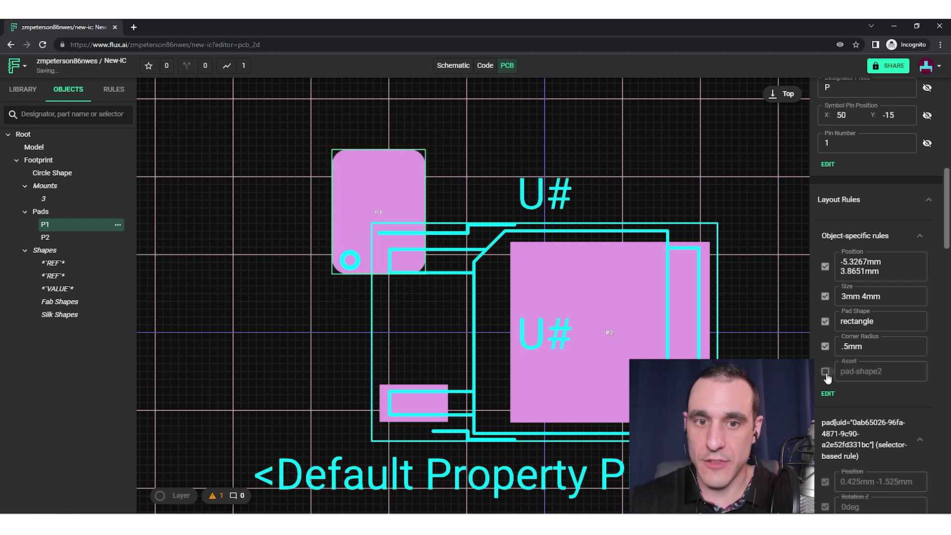
click(824, 372)
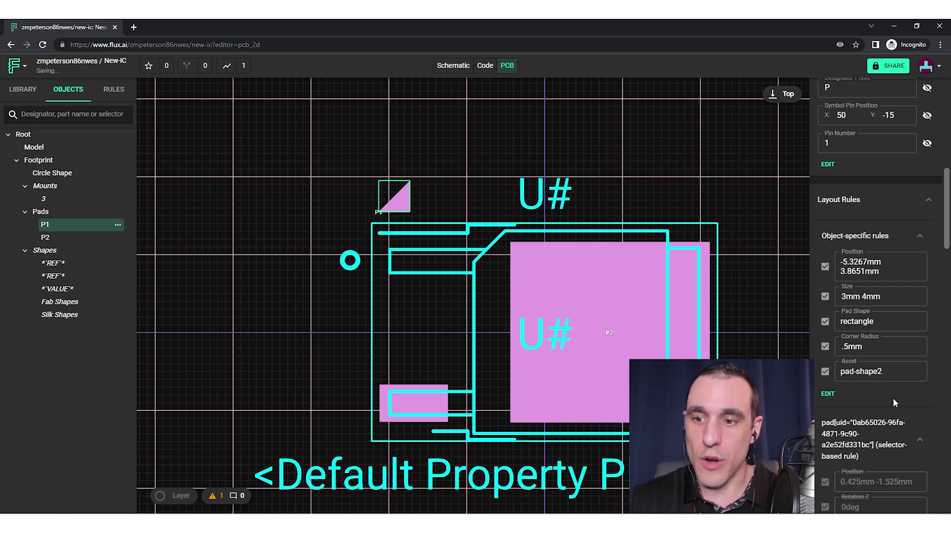
click(889, 373)
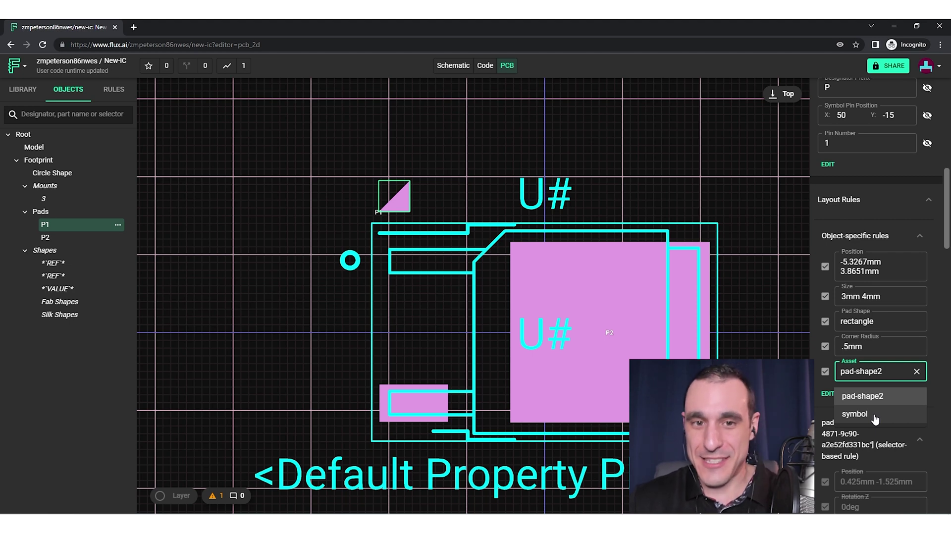
click(471, 167)
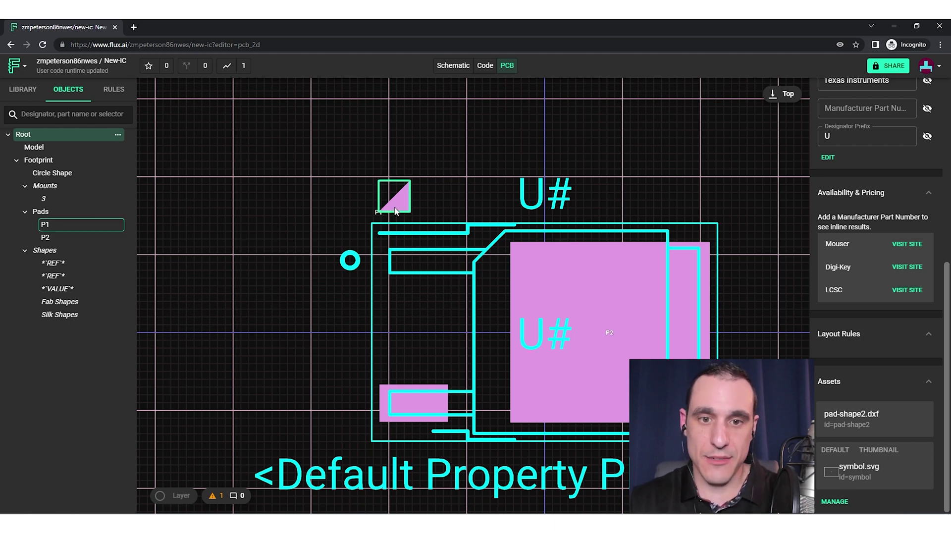
key(alt+Tab)
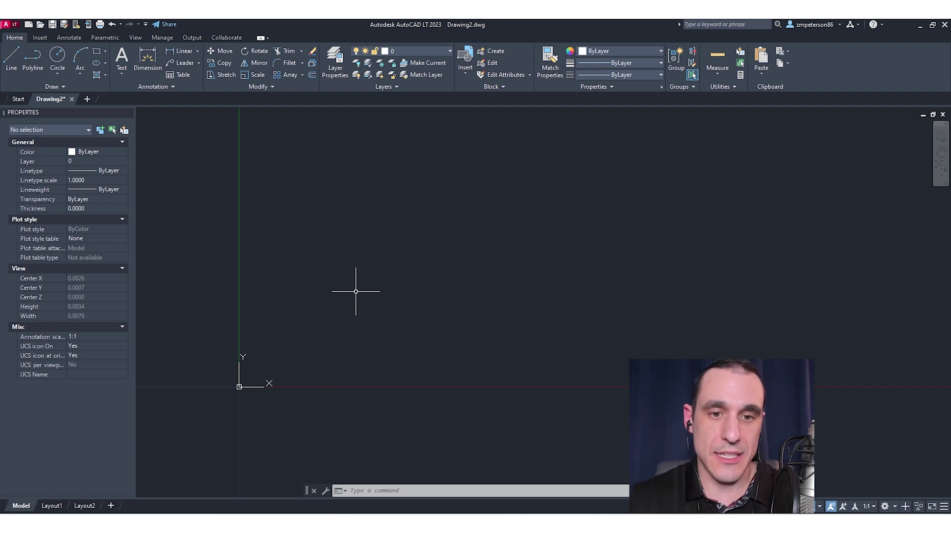
- Start a line in the empty Drawing2 with its first point at the origin 0,0
click(9, 59)
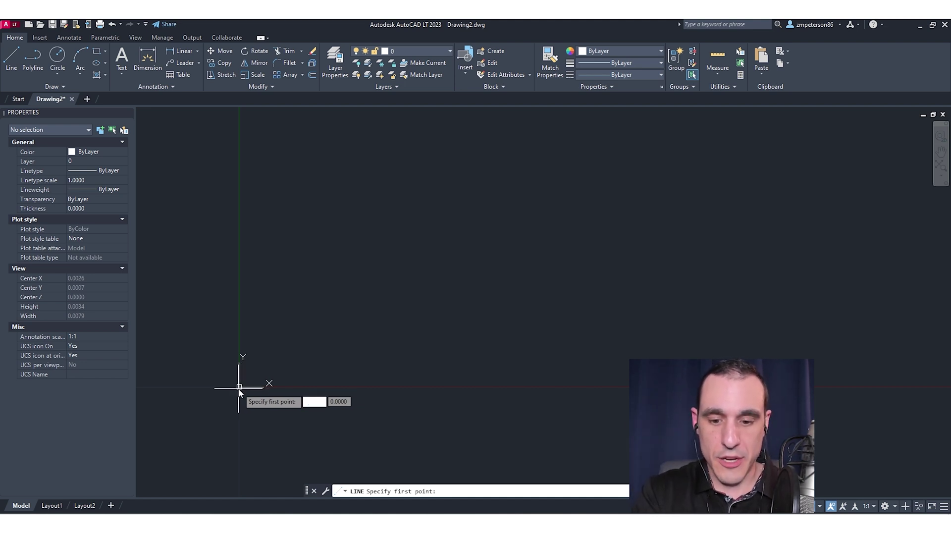
text(0)
key(Tab)
text(0)
key(Return)
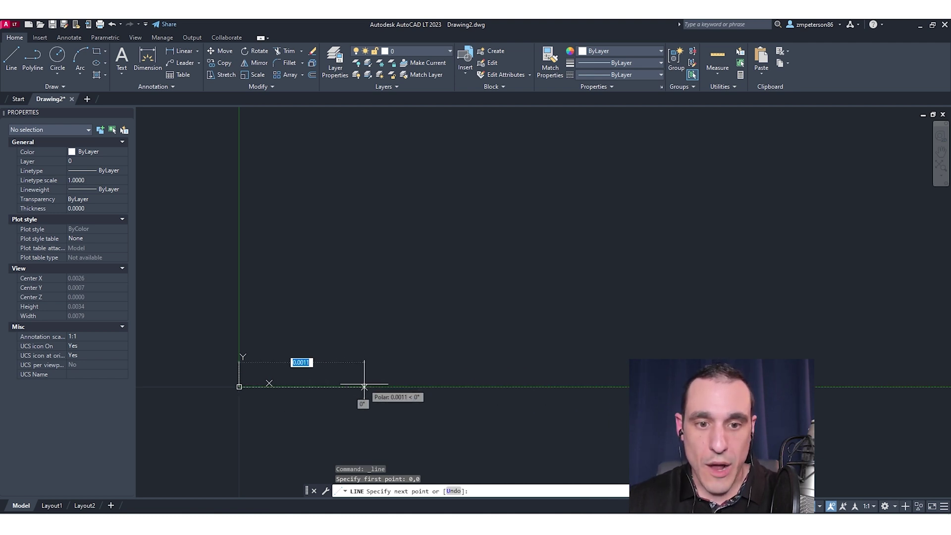
text(0.)
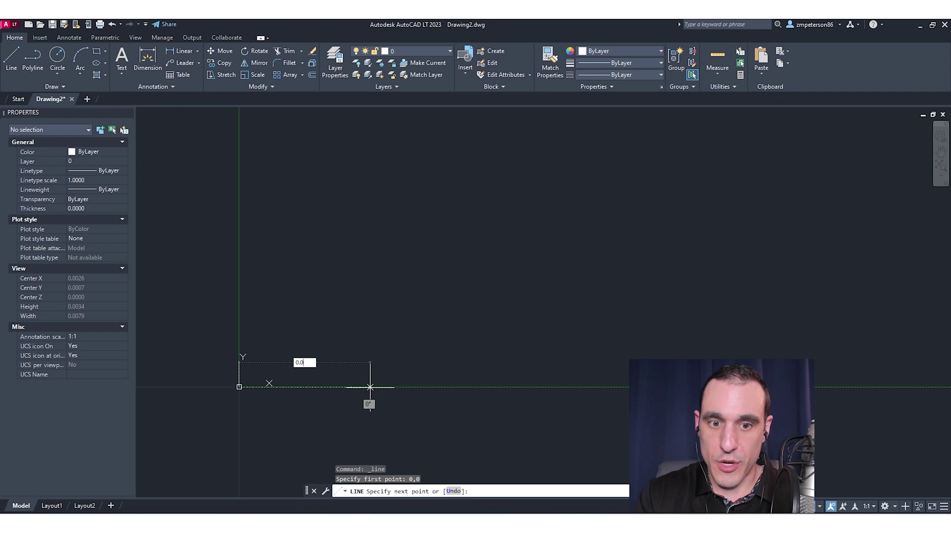
- Draw the closed five-sided pad outline with a chamfered lower-right corner and begin saving it
key(Return)
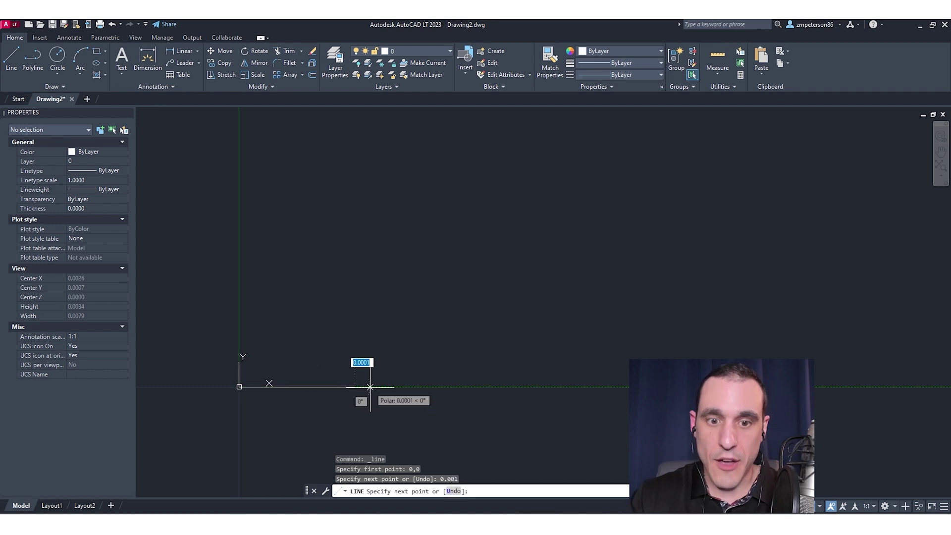
click(432, 312)
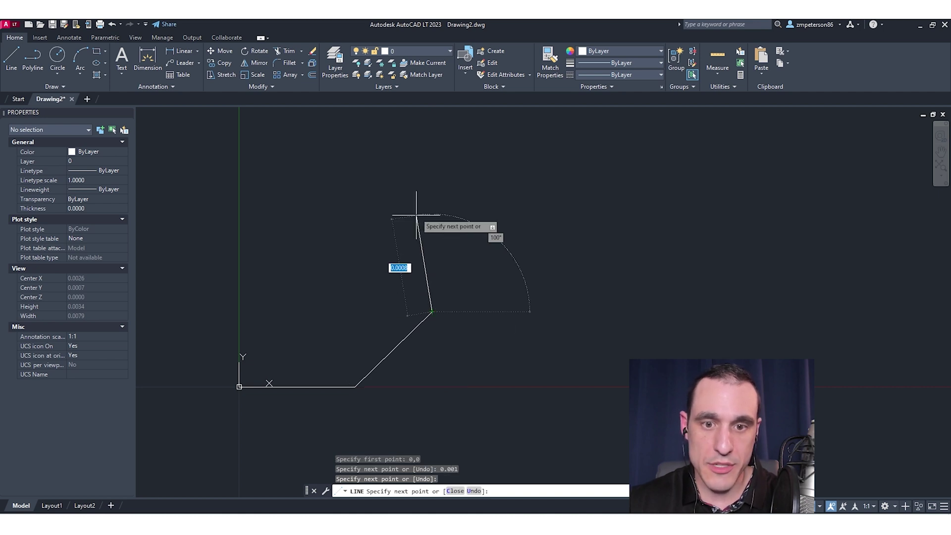
click(432, 183)
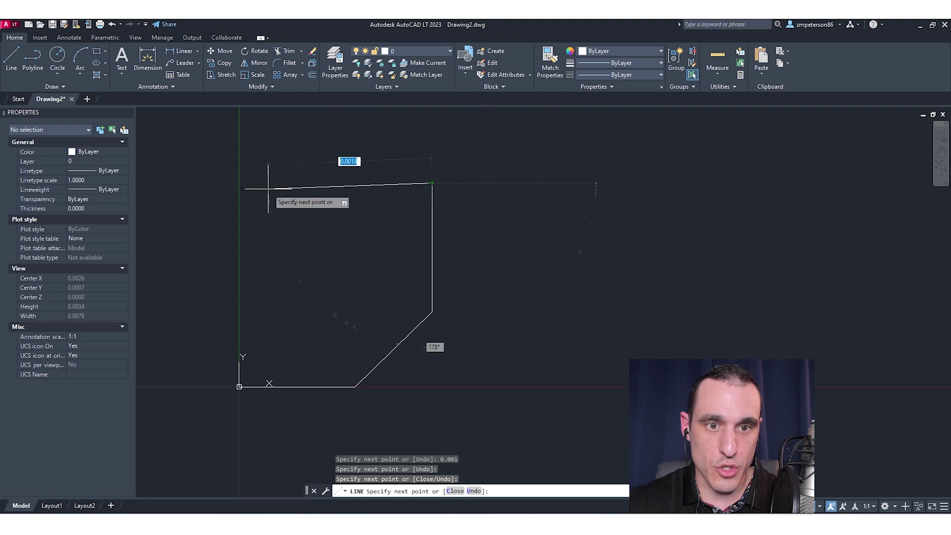
click(238, 183)
click(239, 386)
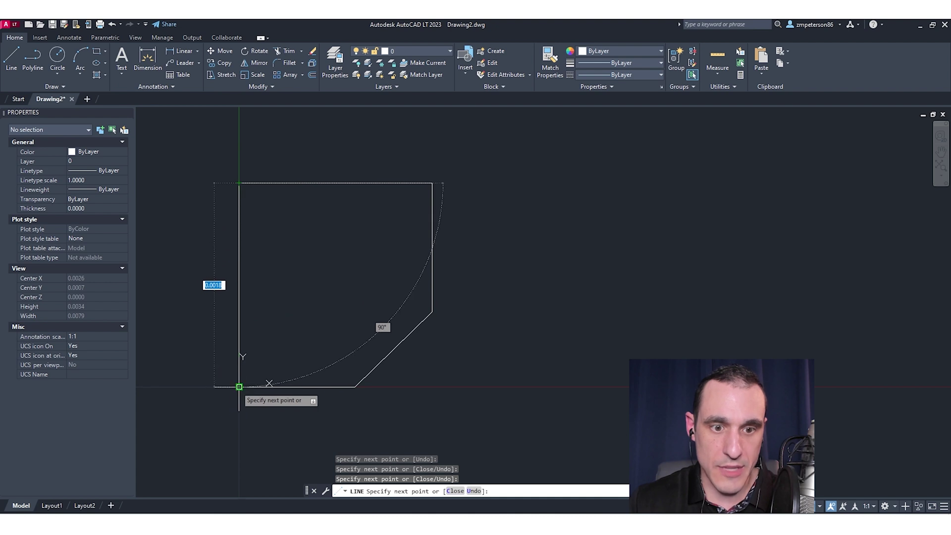
key(Escape)
key(Escape)
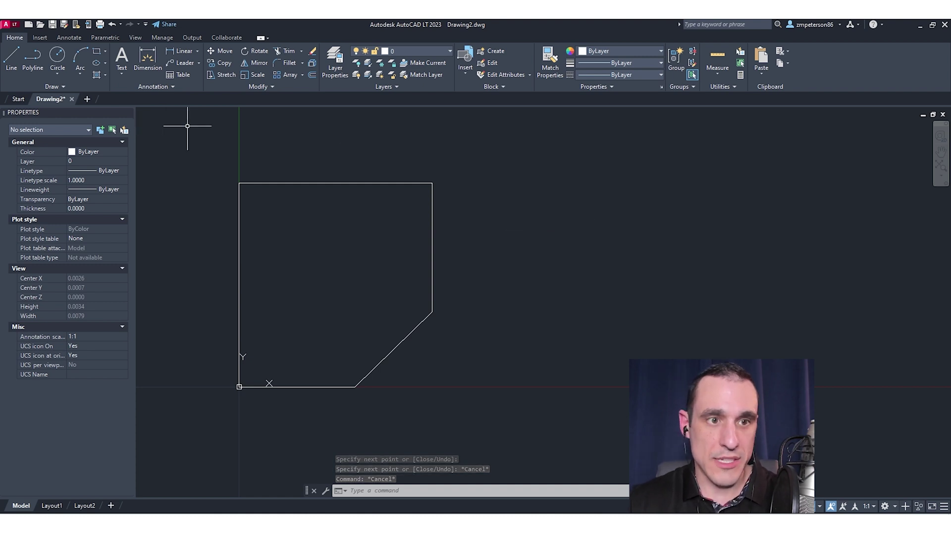
click(53, 24)
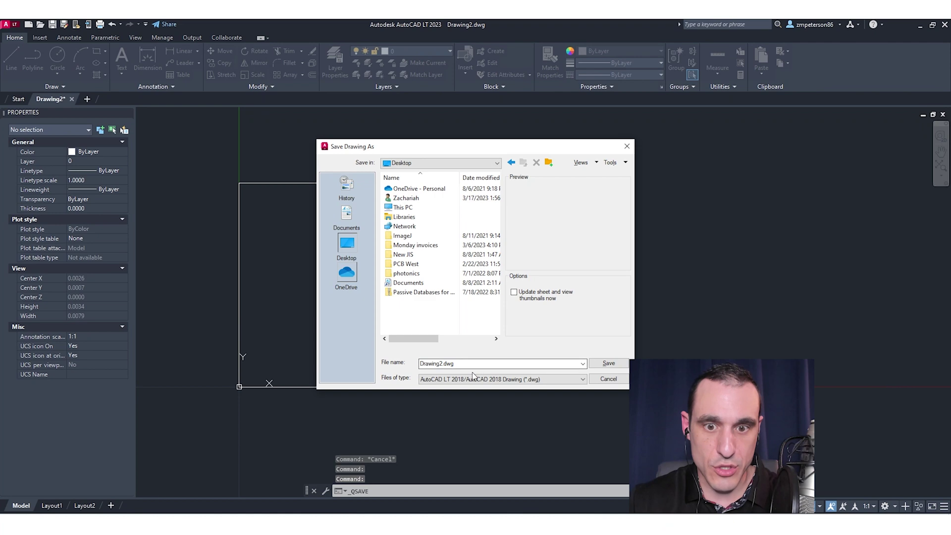
- Save the outline as pad-shape3.dxf in AutoCAD LT 2018 DXF format, then return to Flux
click(473, 379)
click(511, 447)
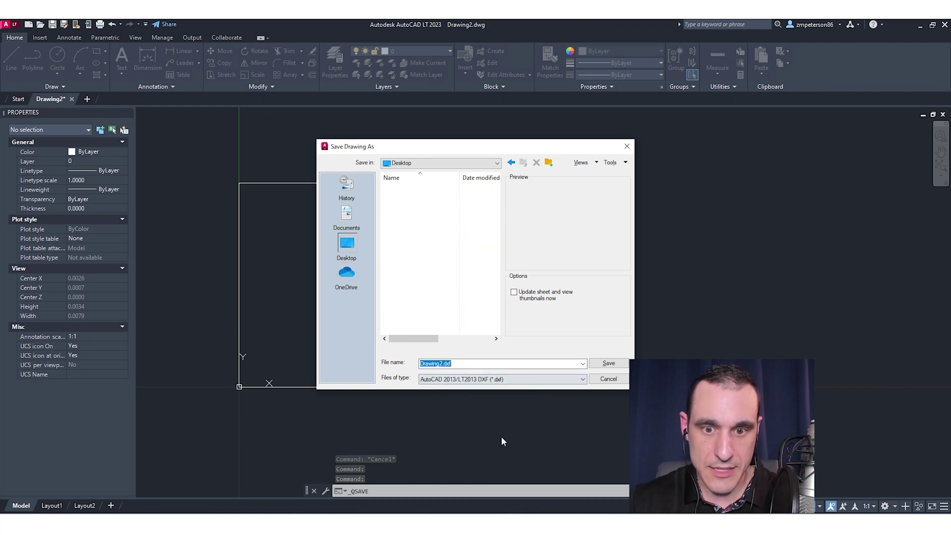
click(476, 380)
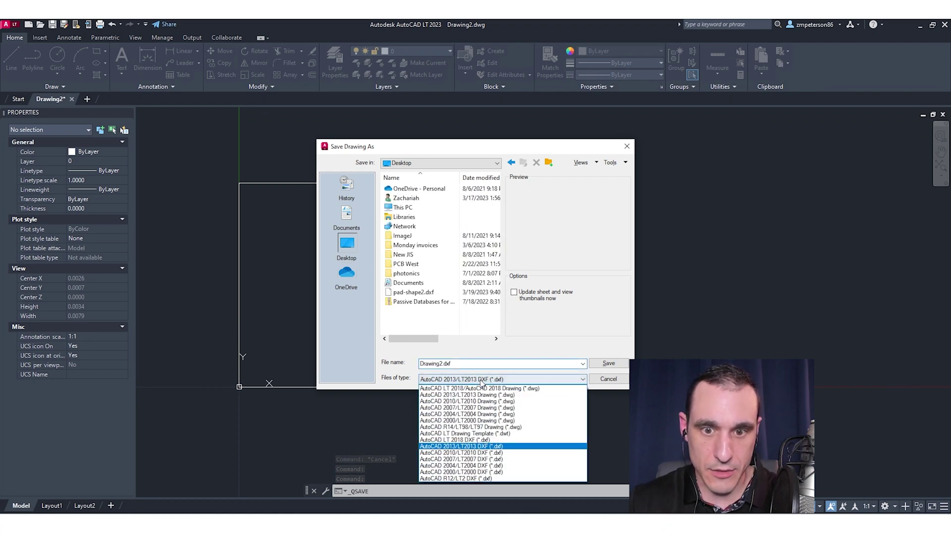
click(495, 440)
key(BackSpace)
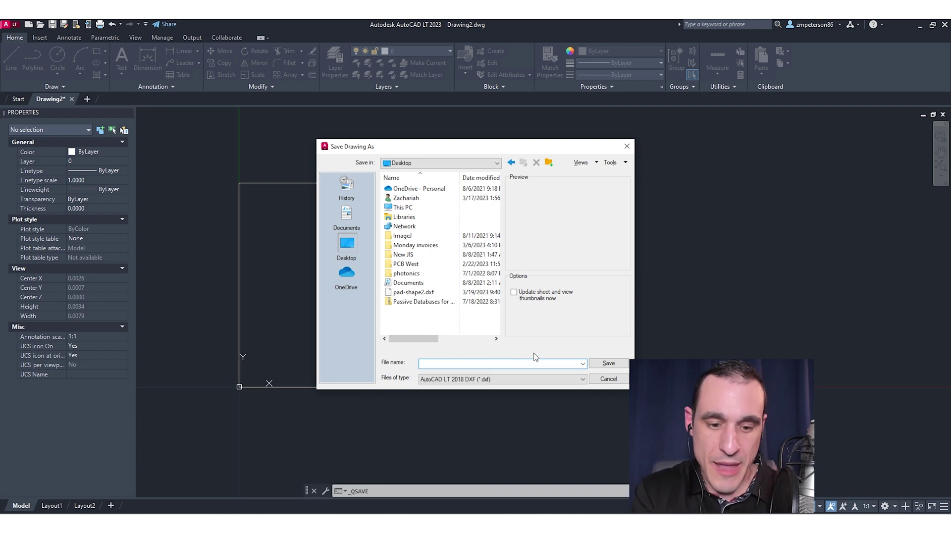
text(pad-shape)
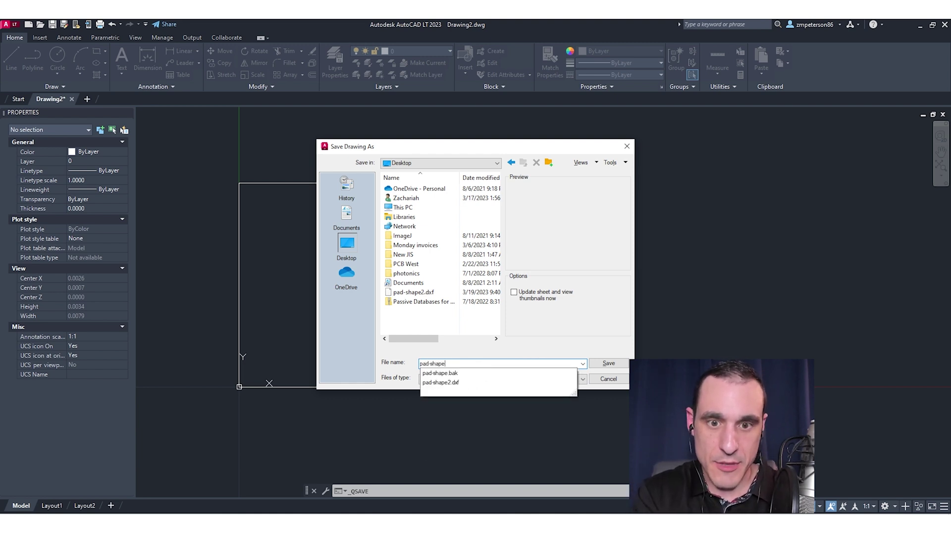
text(3)
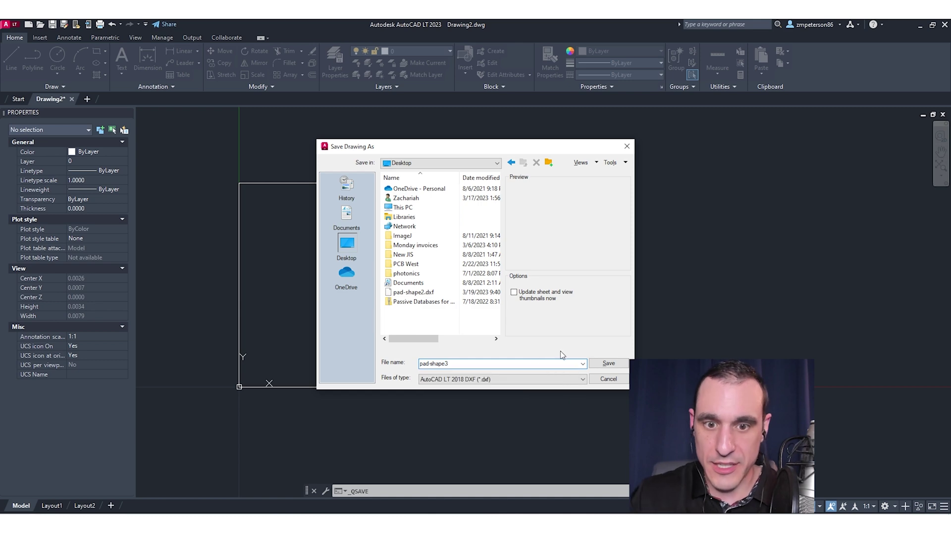
click(609, 364)
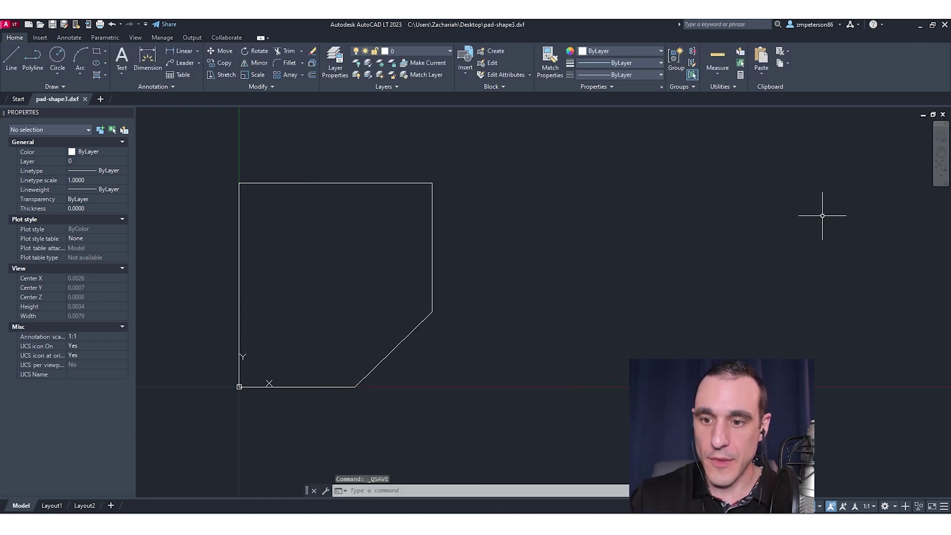
click(919, 25)
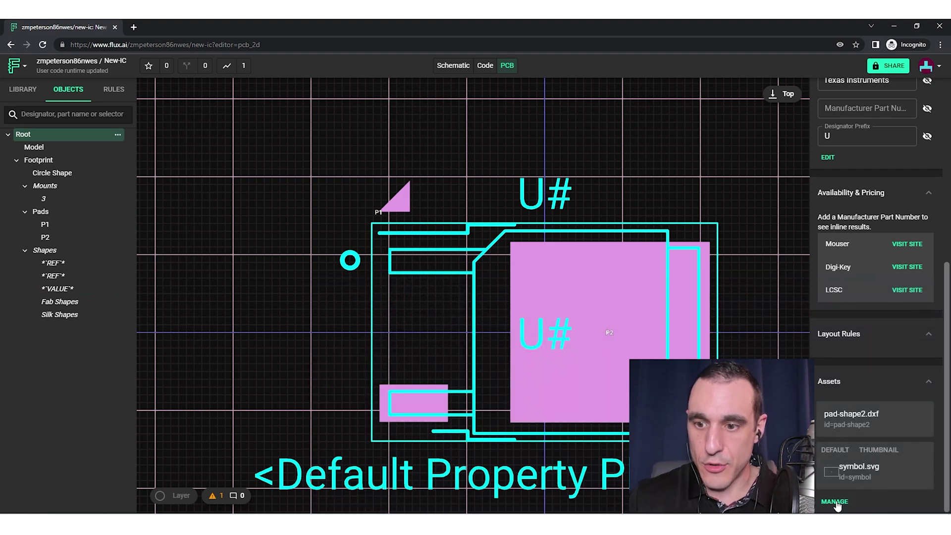
click(835, 502)
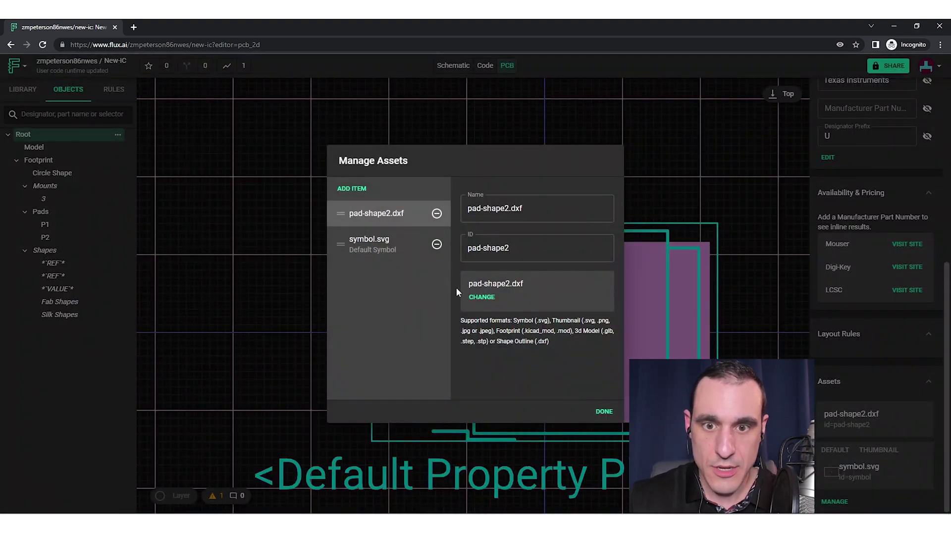
- Add pad-shape3.dxf from the Desktop as a new project asset
click(361, 192)
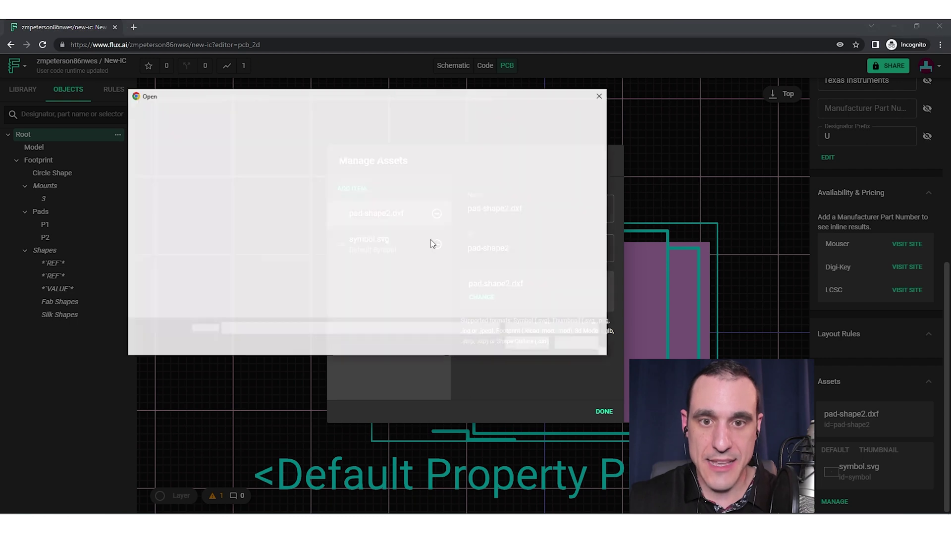
scroll(242, 275, down, 1)
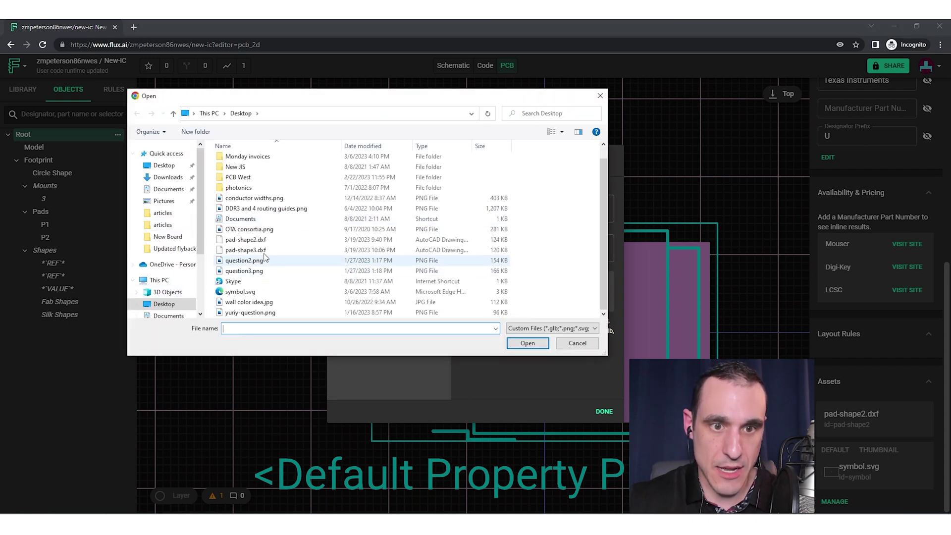
click(245, 250)
click(542, 344)
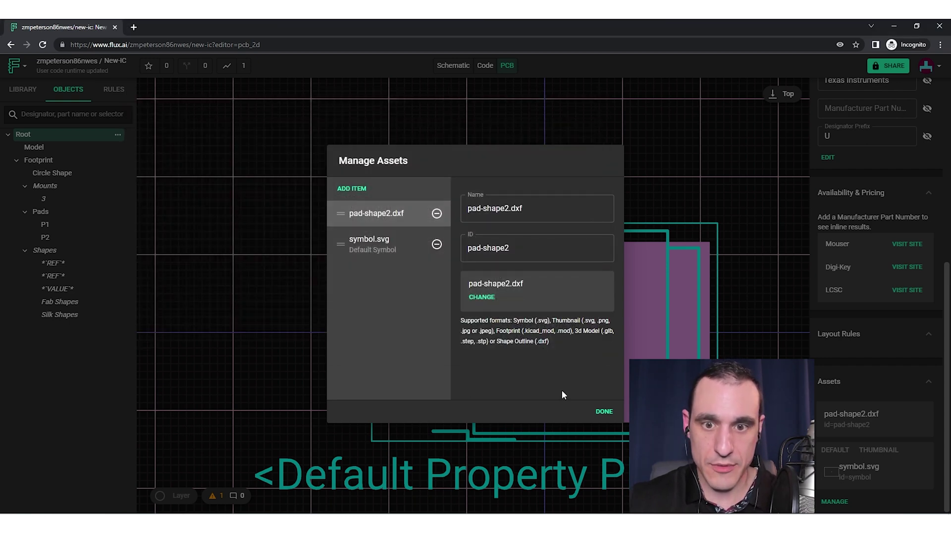
click(602, 412)
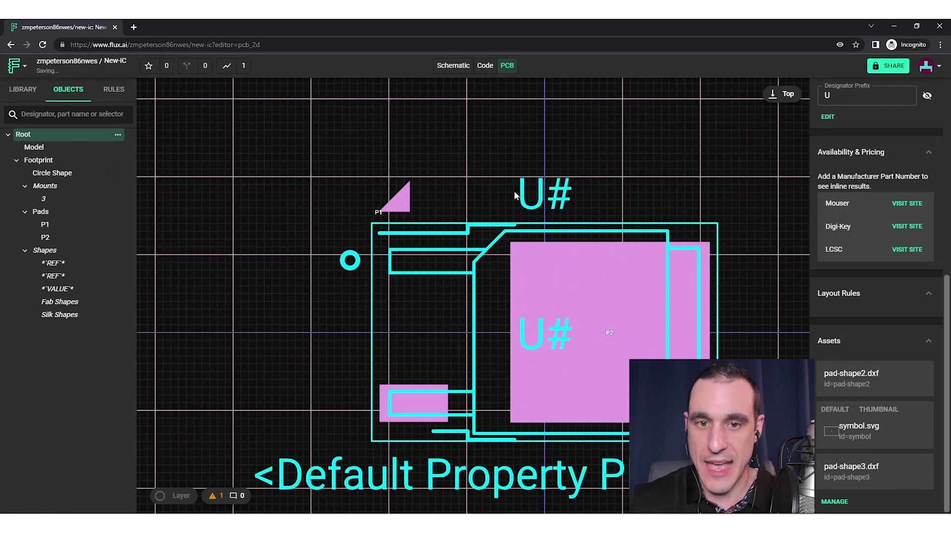
- Assign the pad-shape3 asset to pad P1's Asset rule
click(399, 209)
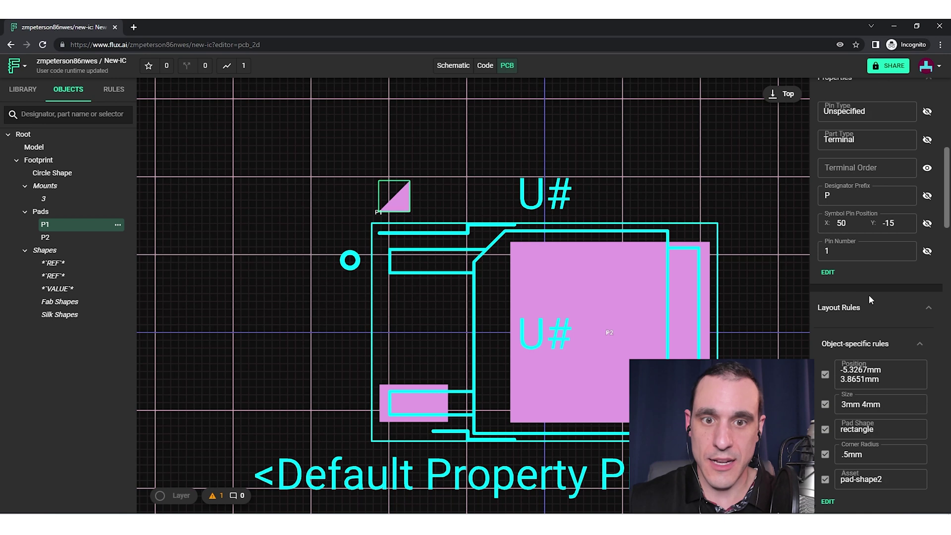
click(901, 479)
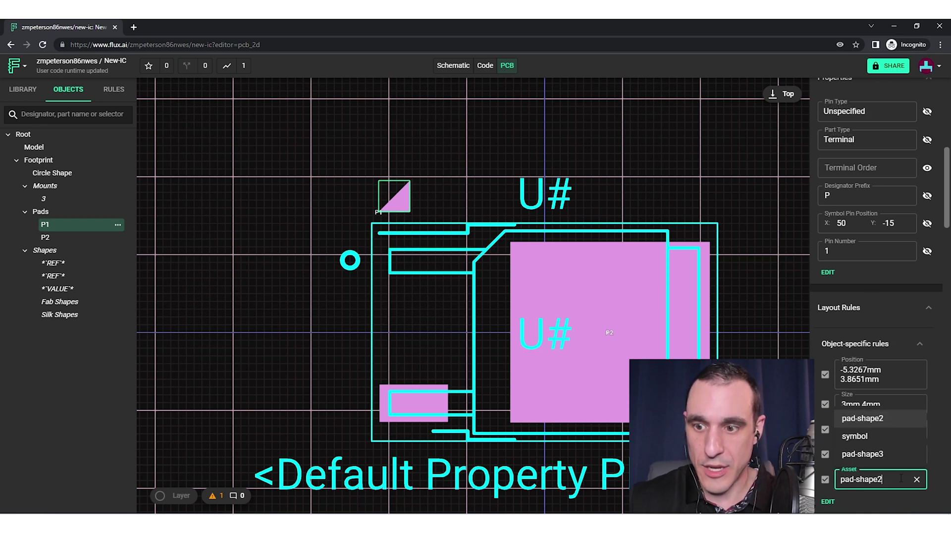
click(872, 454)
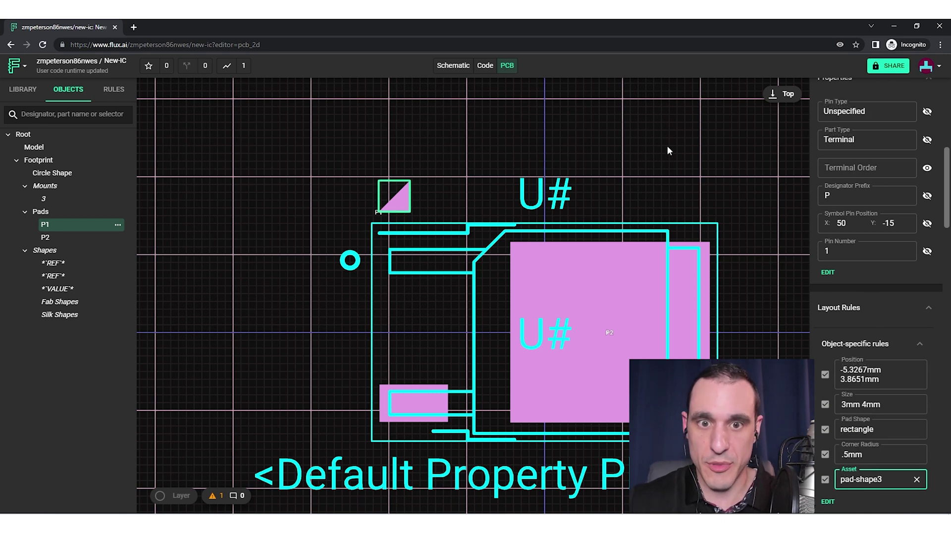
click(634, 143)
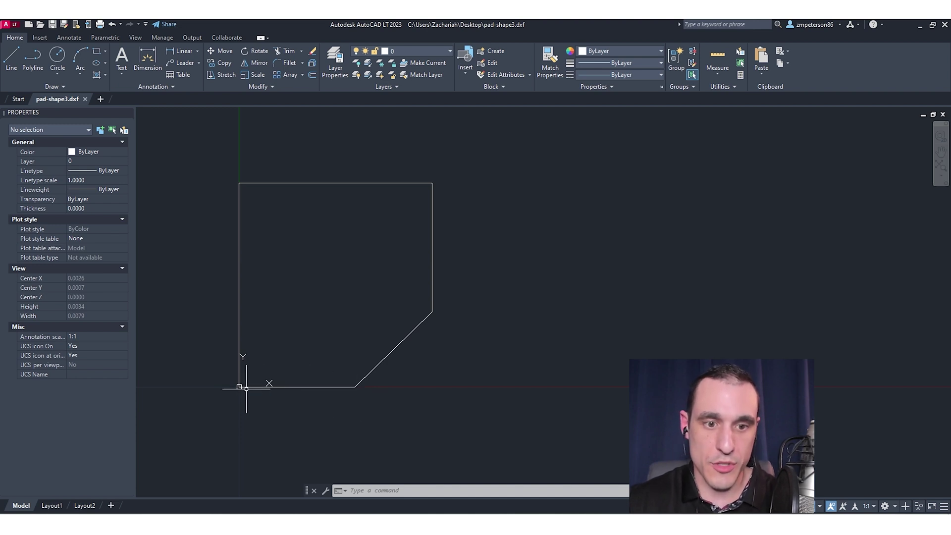
- Inspect the outline's bottom edge in AutoCAD, then minimise AutoCAD to view P1 in Flux
click(301, 387)
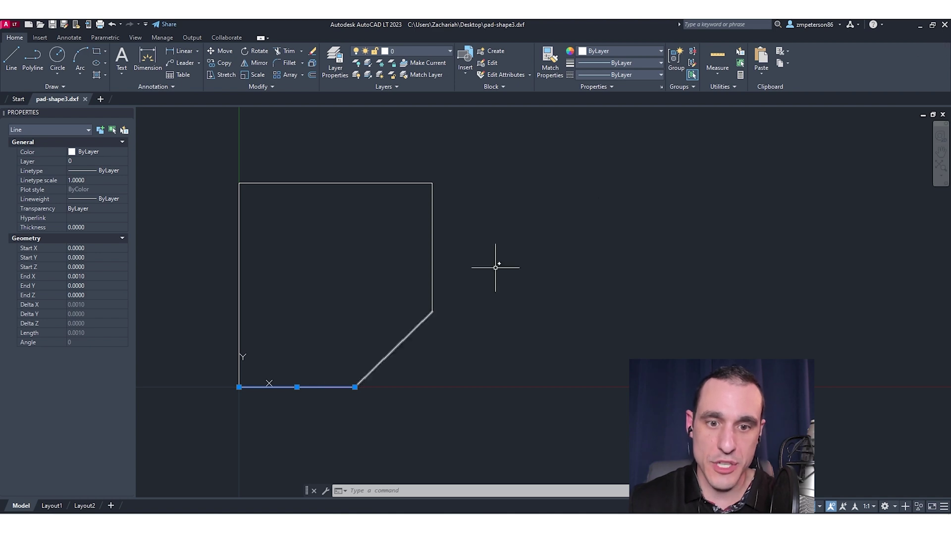
click(920, 24)
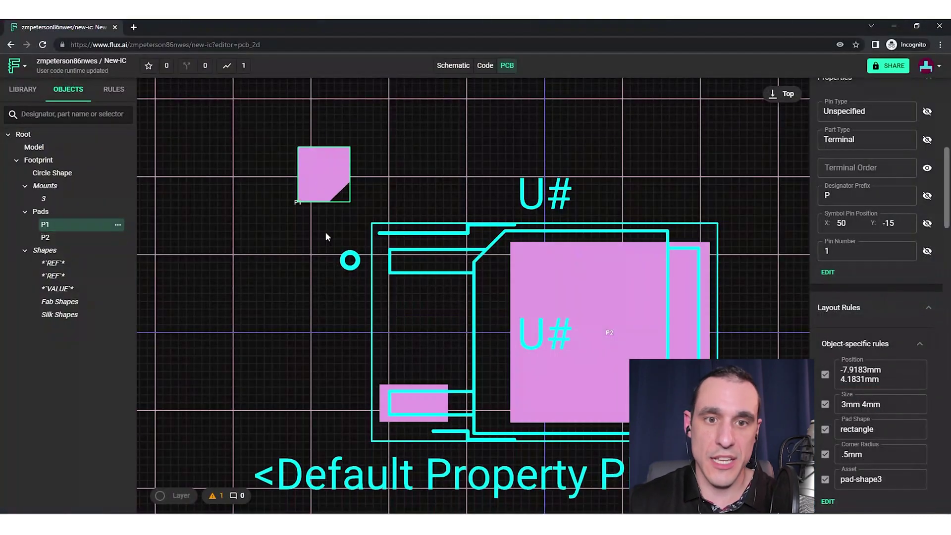
- Deselect P1 and bring up the Flux Custom pad shapes documentation page
click(278, 273)
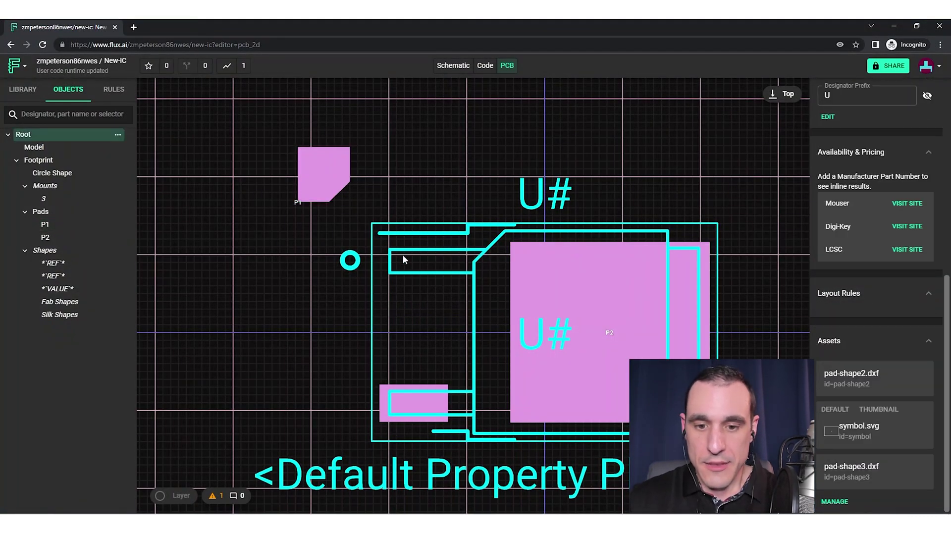
key(alt+Tab)
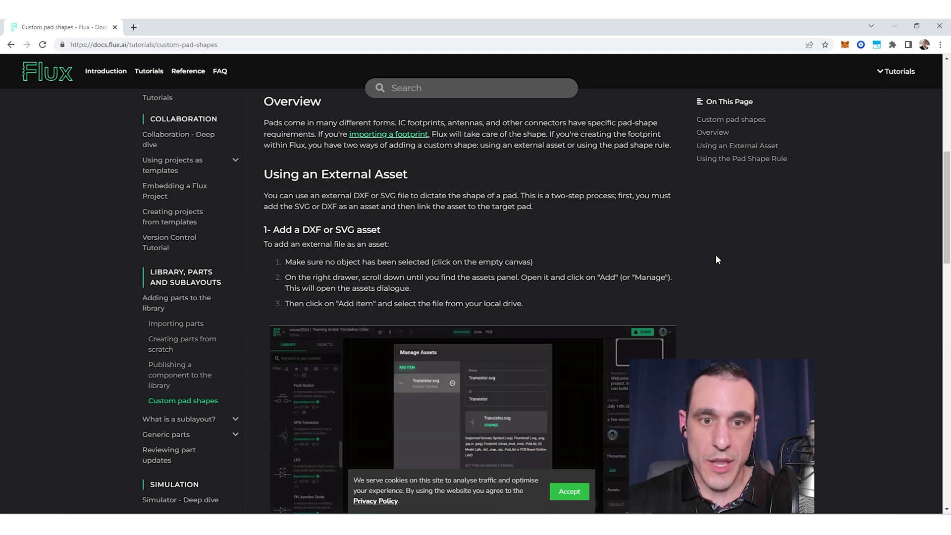
scroll(715, 257, down, 5)
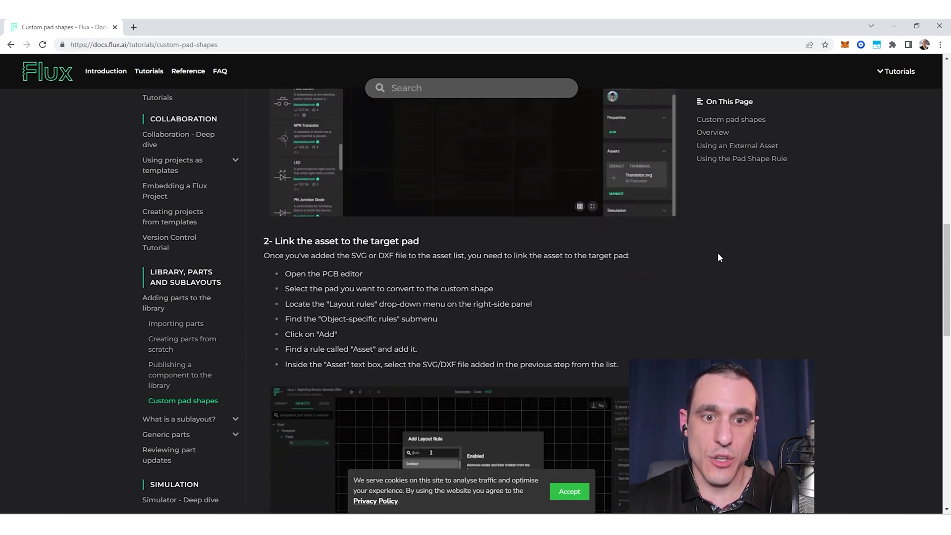
- Read the Custom pad shapes docs down to the example SVG pad-shape code and select it
scroll(718, 257, up, 5)
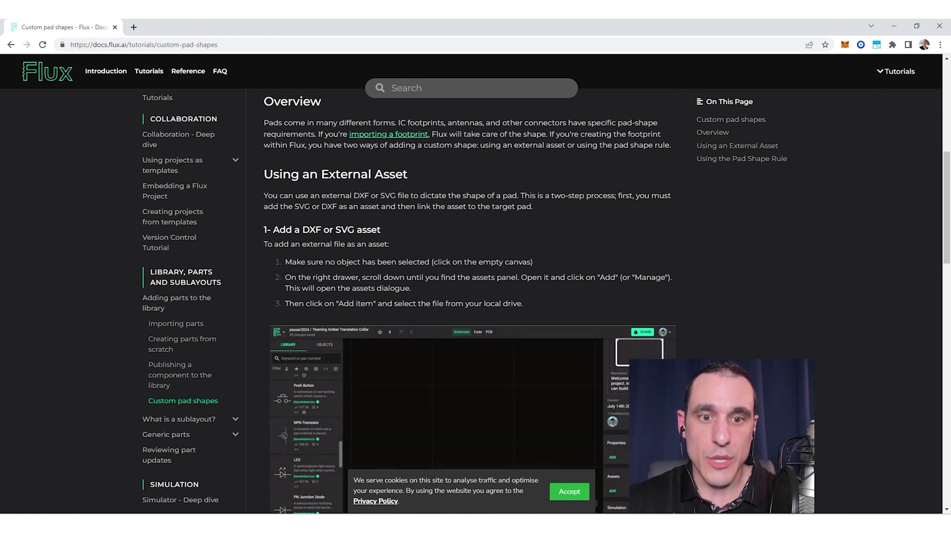
drag(334, 229, 378, 229)
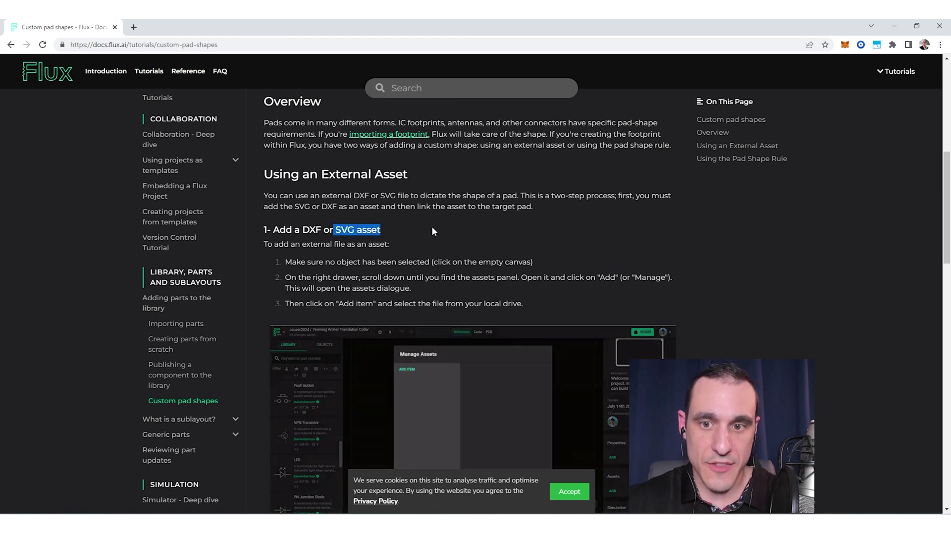
click(432, 226)
scroll(734, 286, down, 15)
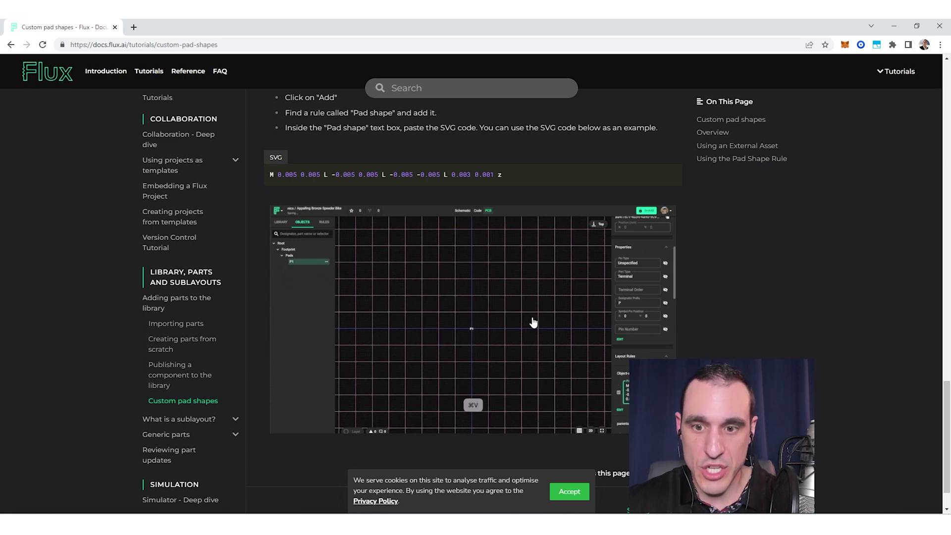
drag(501, 174, 271, 174)
key(ctrl+c)
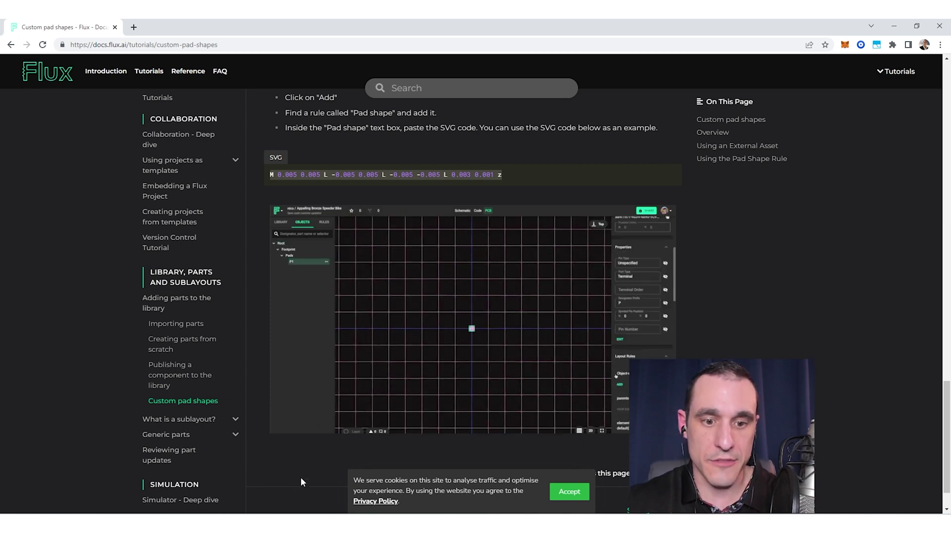
key(alt+Tab)
- Remove pad P1's Asset, Corner Radius and Size rule overrides
click(323, 174)
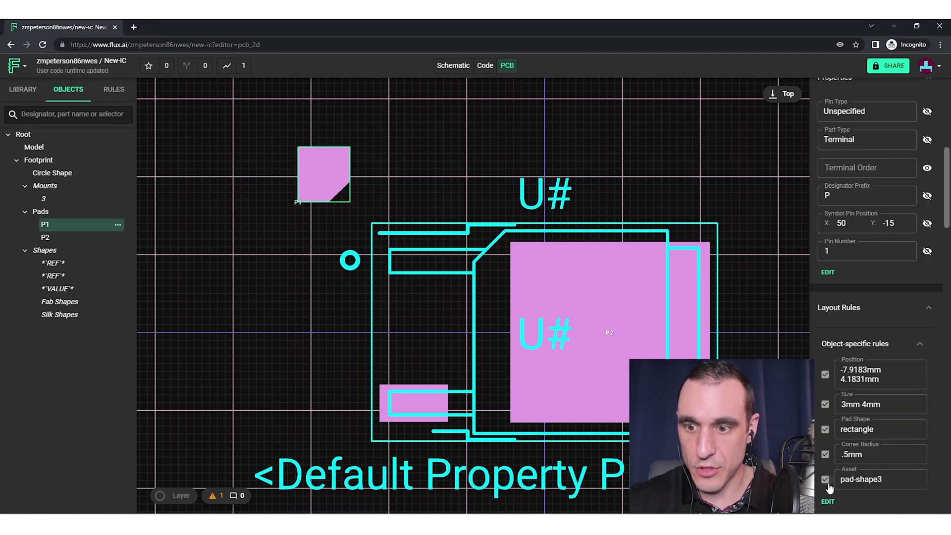
click(825, 479)
click(909, 404)
drag(909, 404, 845, 404)
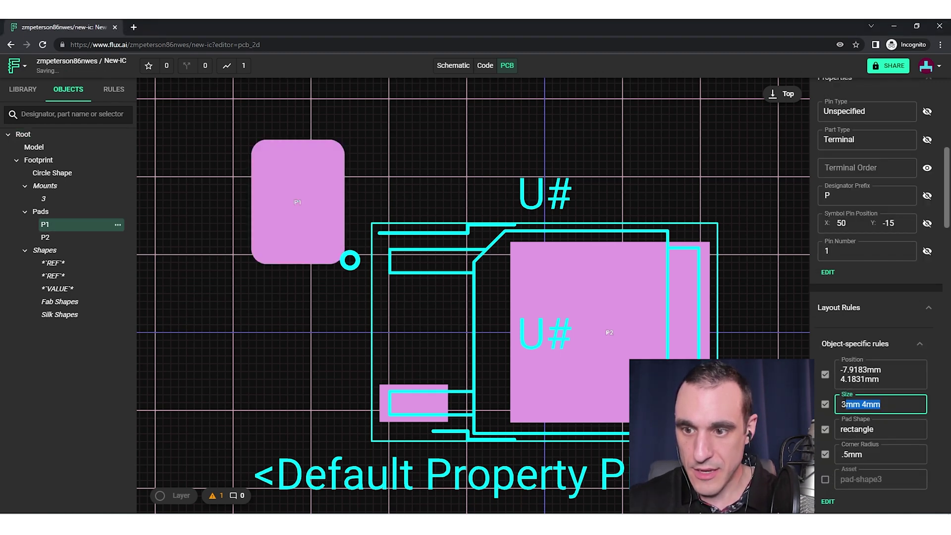
click(825, 430)
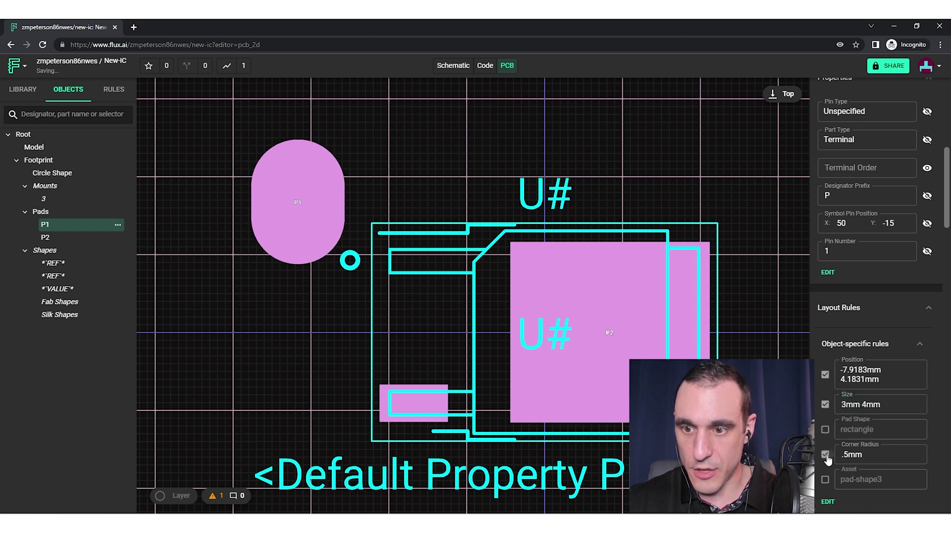
click(825, 454)
- Give P1 a custom Pad Shape from a pasted SVG triangle path
click(825, 404)
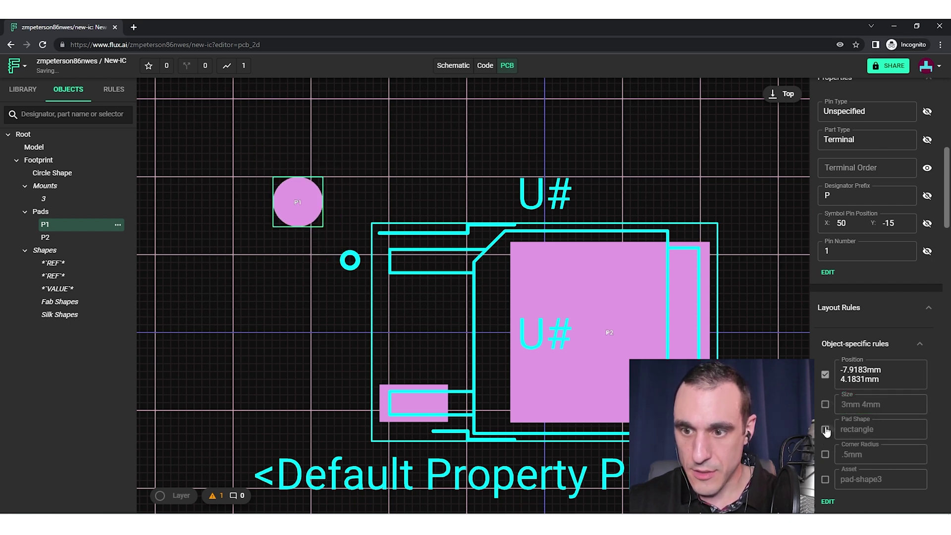
click(824, 429)
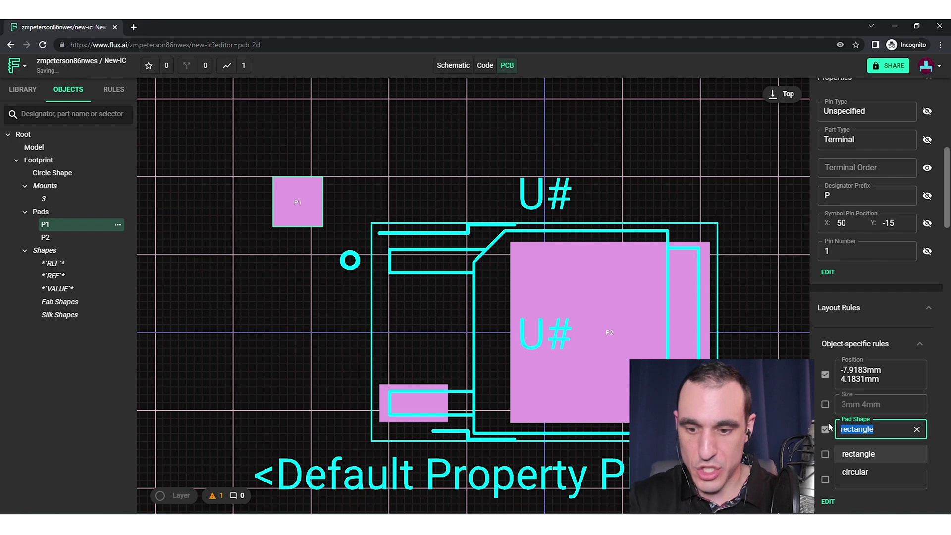
key(ctrl+v)
click(641, 175)
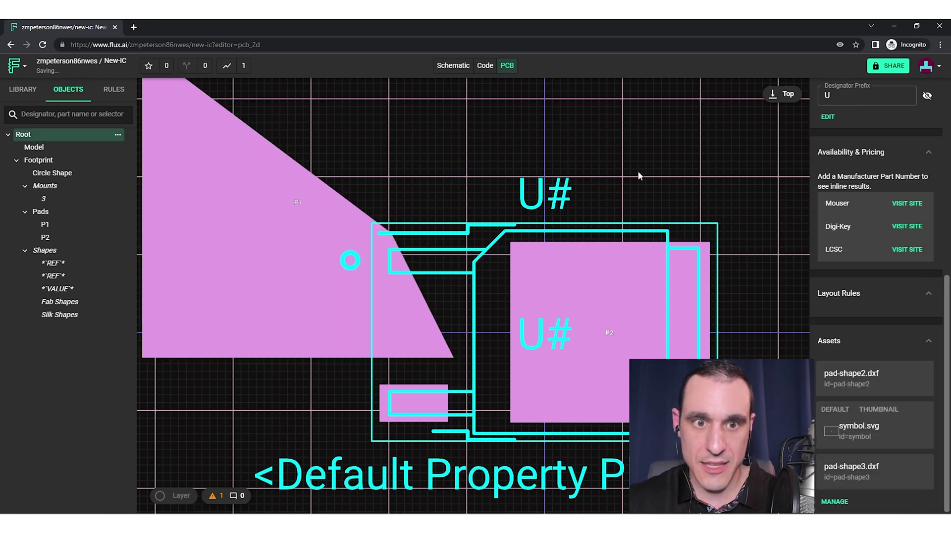
drag(423, 150, 526, 174)
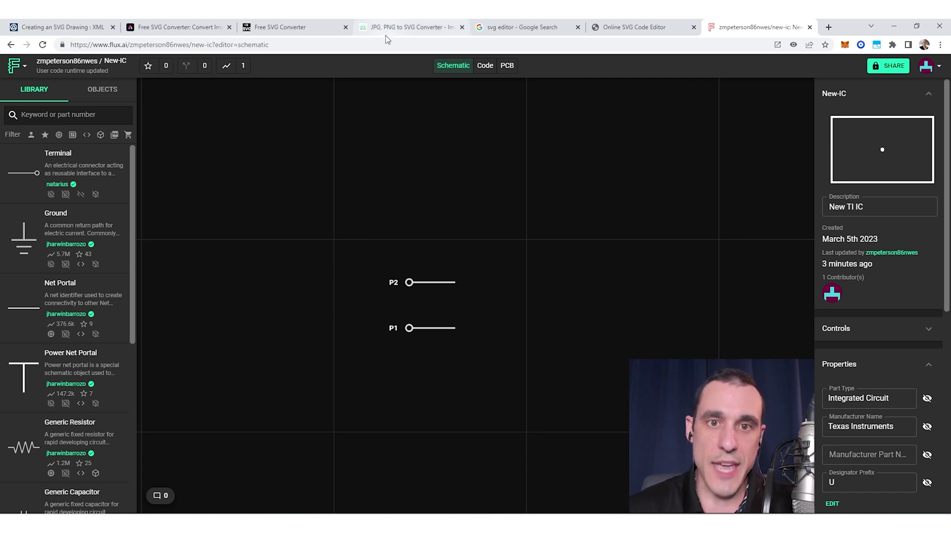
- Look over the pngtosvg.com PNG-to-SVG converter, then move to the Online SVG Code Editor
click(396, 28)
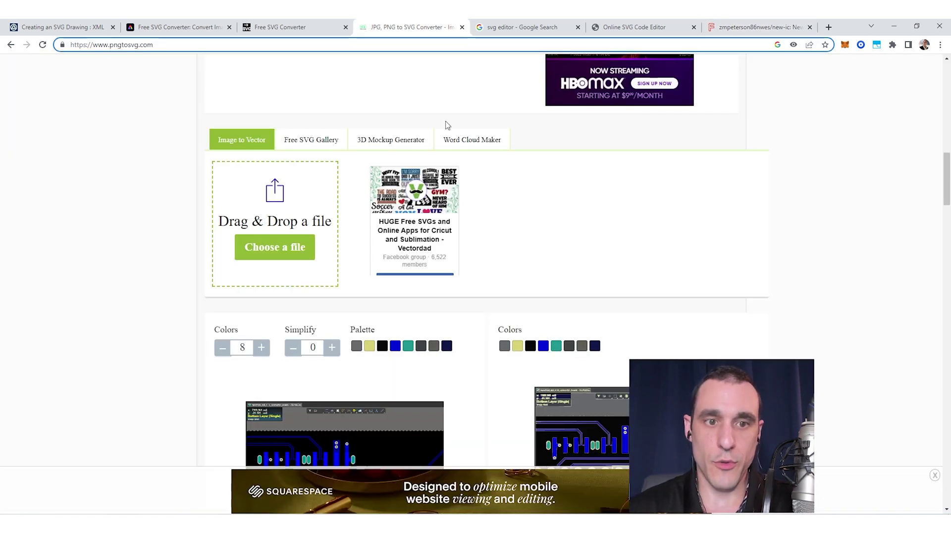
click(791, 248)
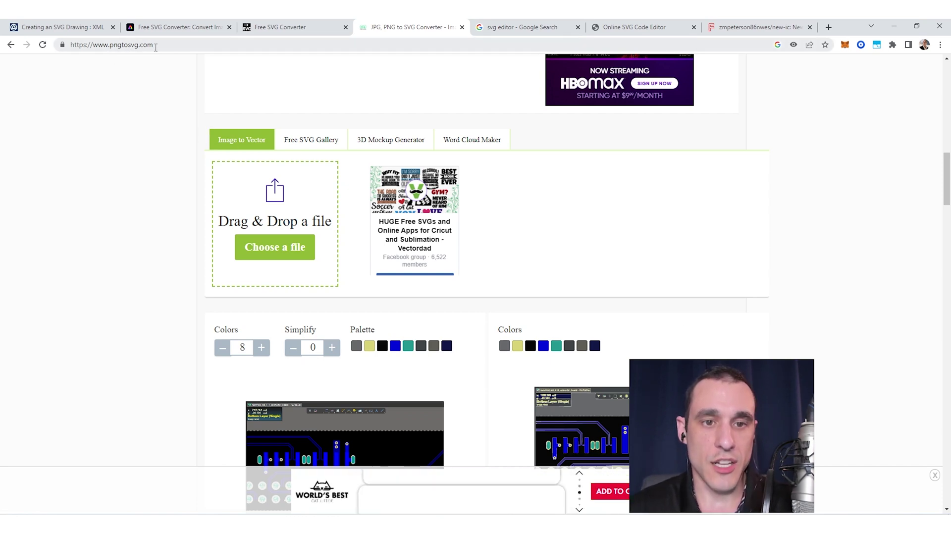
click(282, 248)
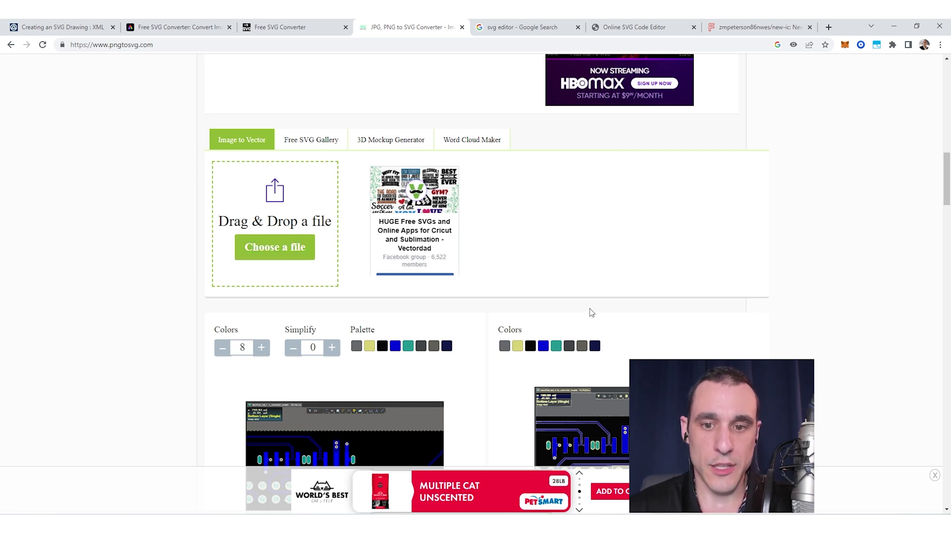
scroll(540, 291, down, 3)
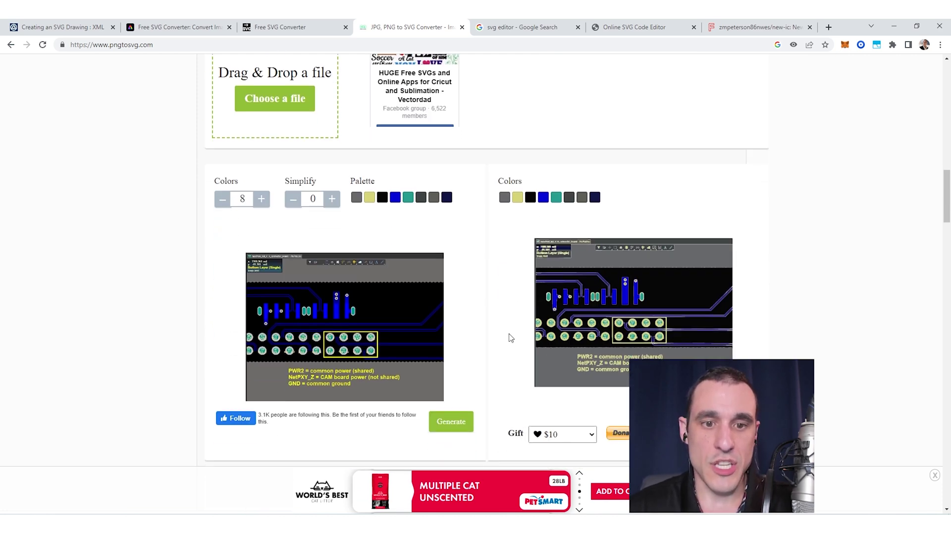
scroll(511, 338, up, 4)
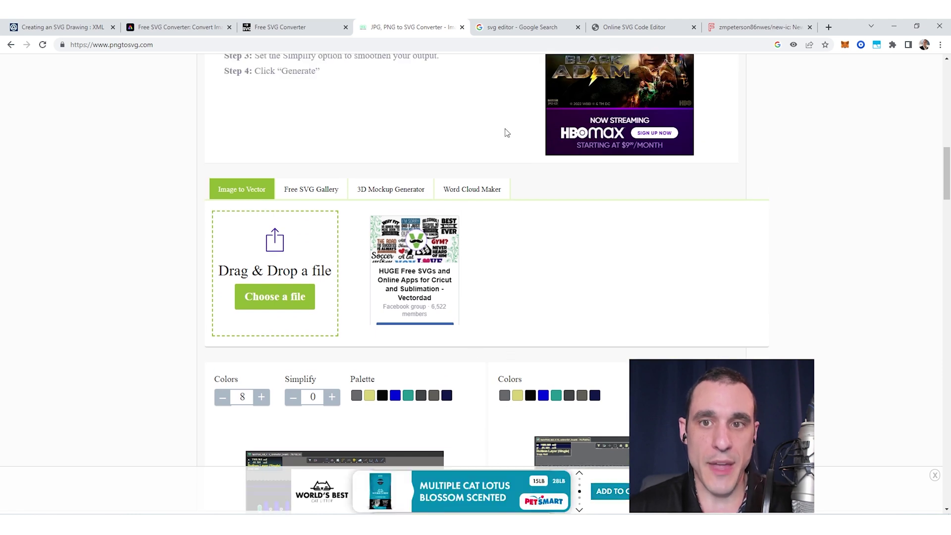
click(654, 26)
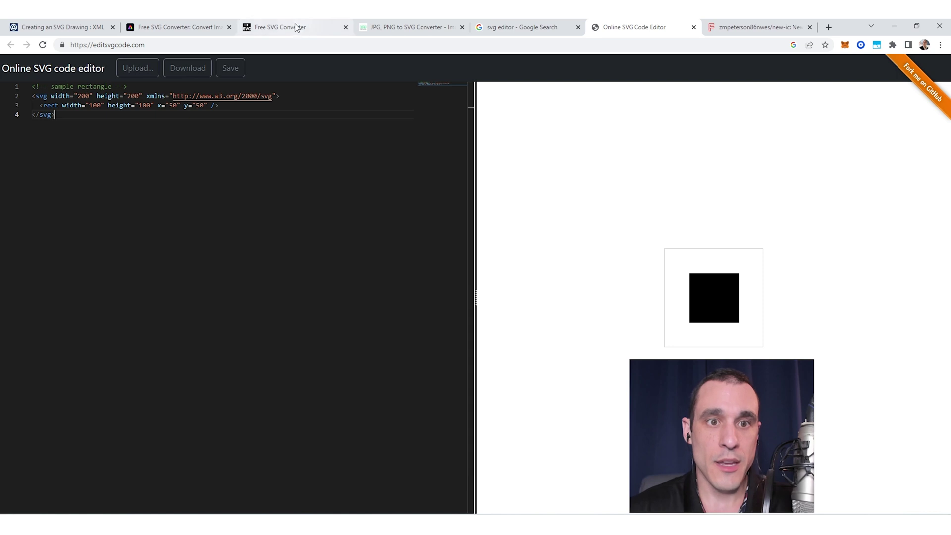
- Launch SVG-edit in a new tab from the picsvg.com Free SVG Converter page
click(263, 24)
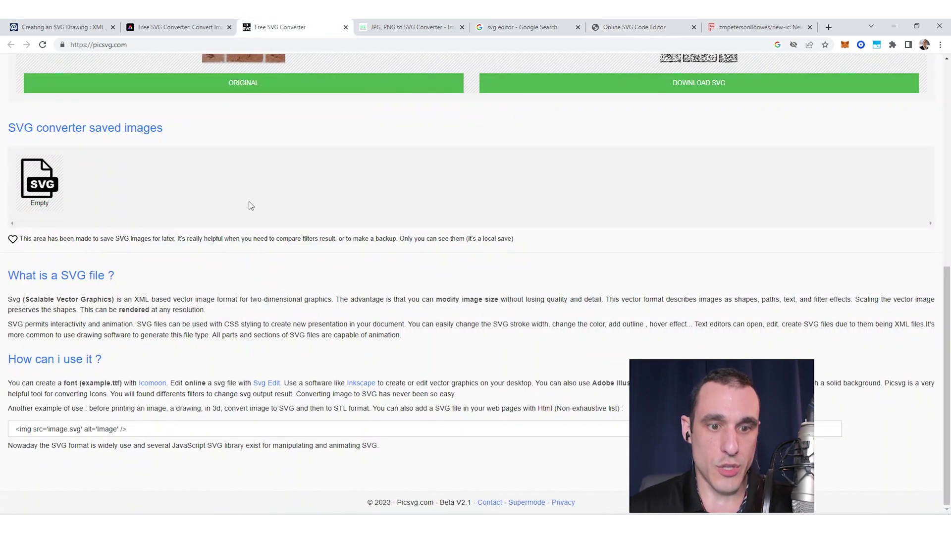
click(263, 384)
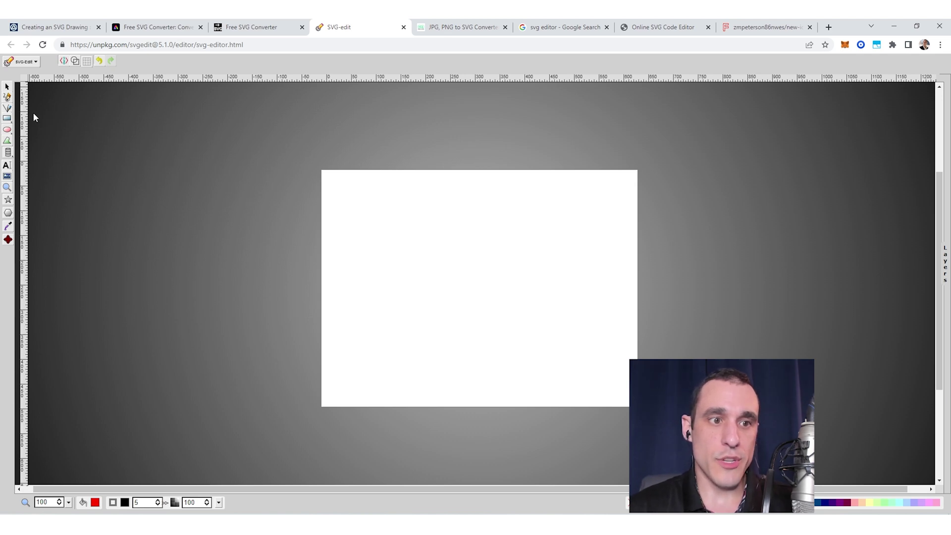
- Draw a rectangle mid-canvas and fill it black after trying red and yellow
click(7, 118)
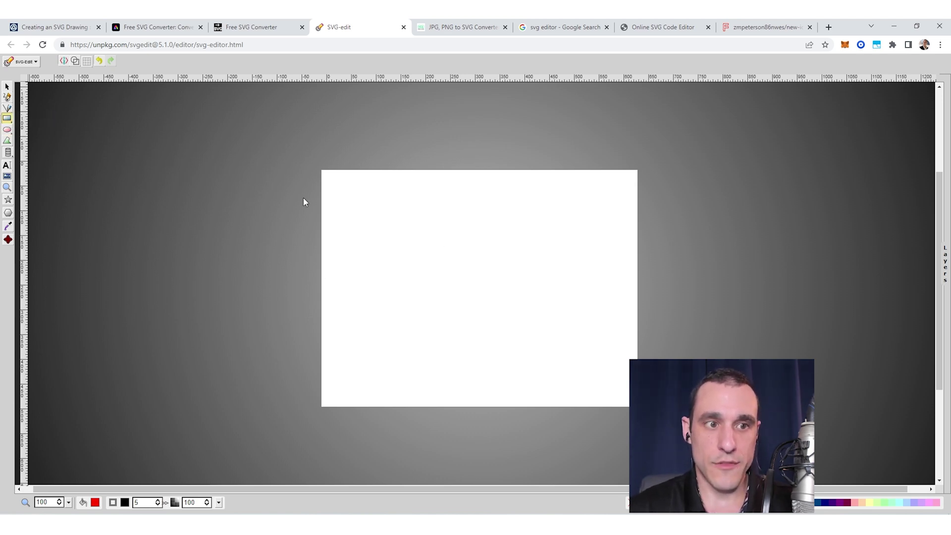
click(6, 130)
drag(398, 231, 575, 355)
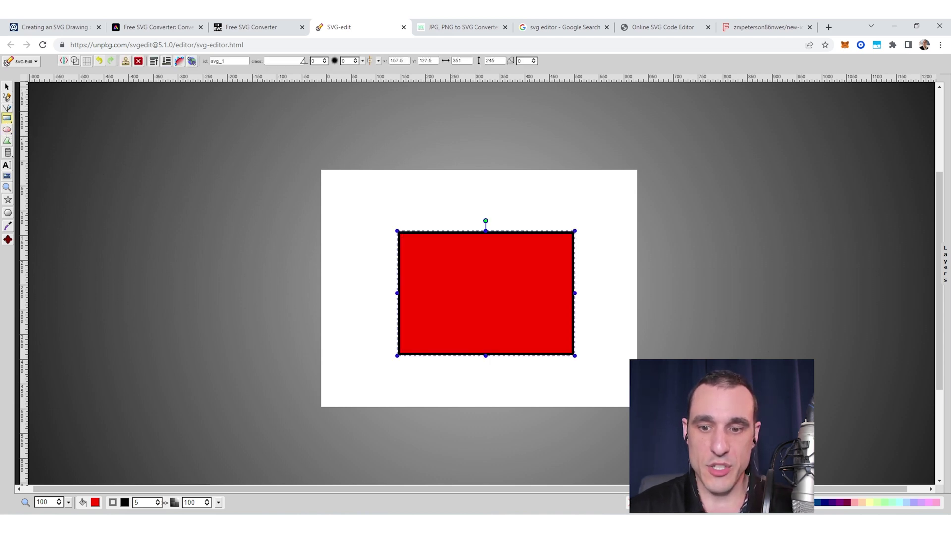
click(637, 502)
click(674, 502)
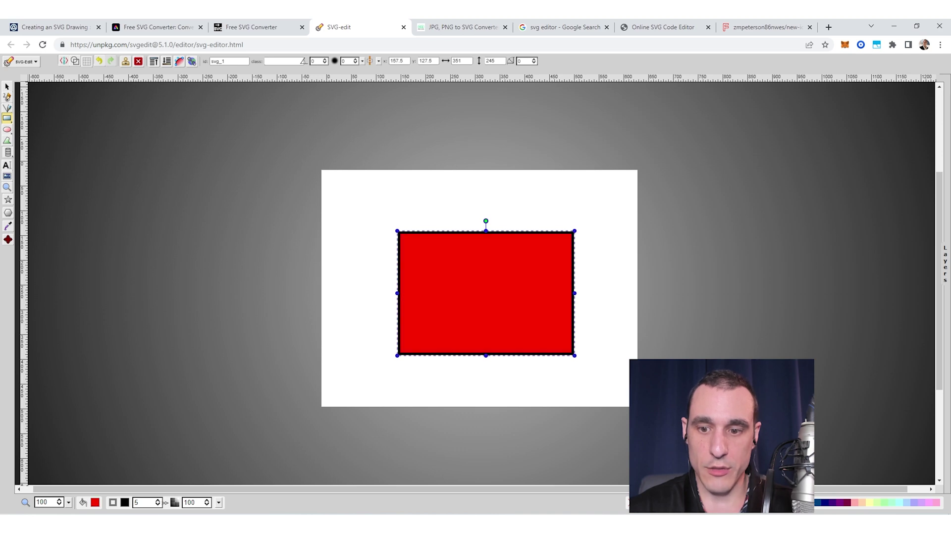
click(689, 502)
click(637, 503)
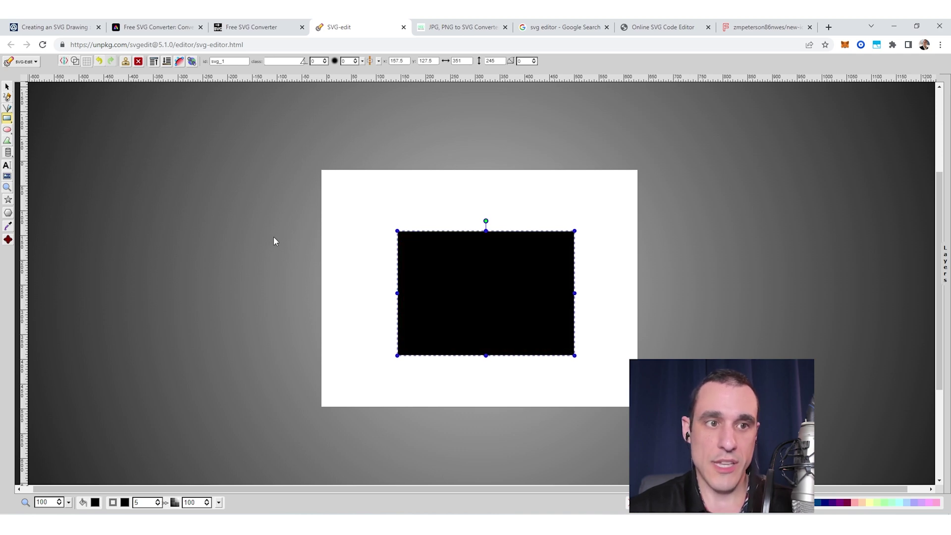
- Start saving the image as SVG from the SVG-Edit menu, then cancel
click(30, 63)
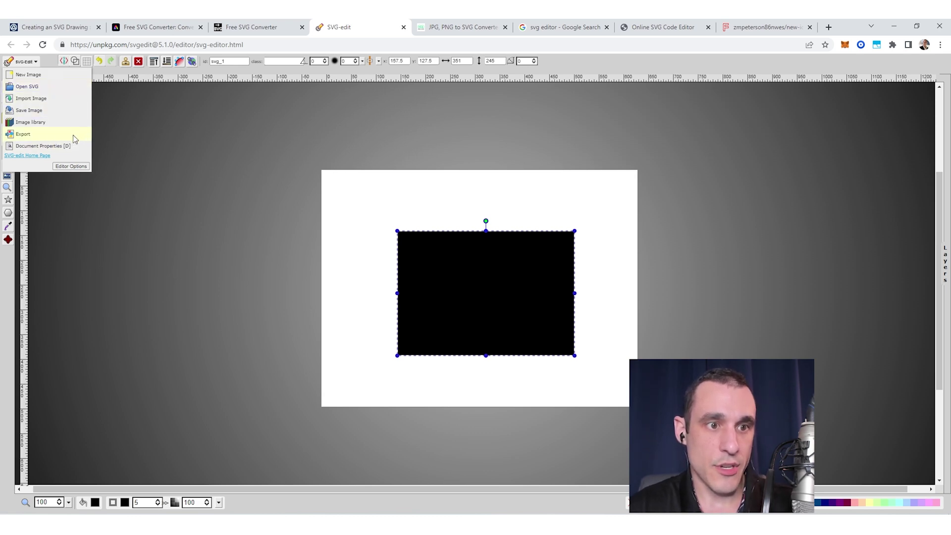
click(68, 110)
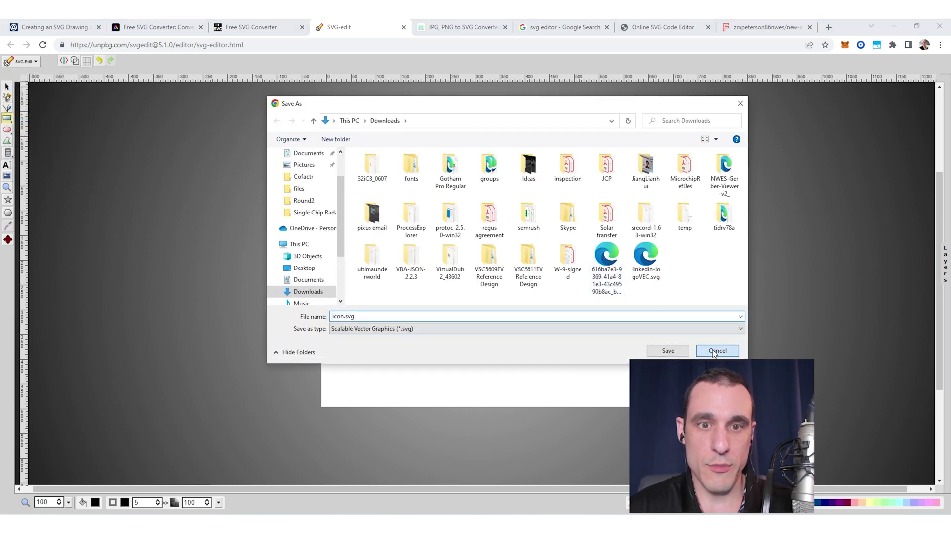
click(715, 350)
click(22, 61)
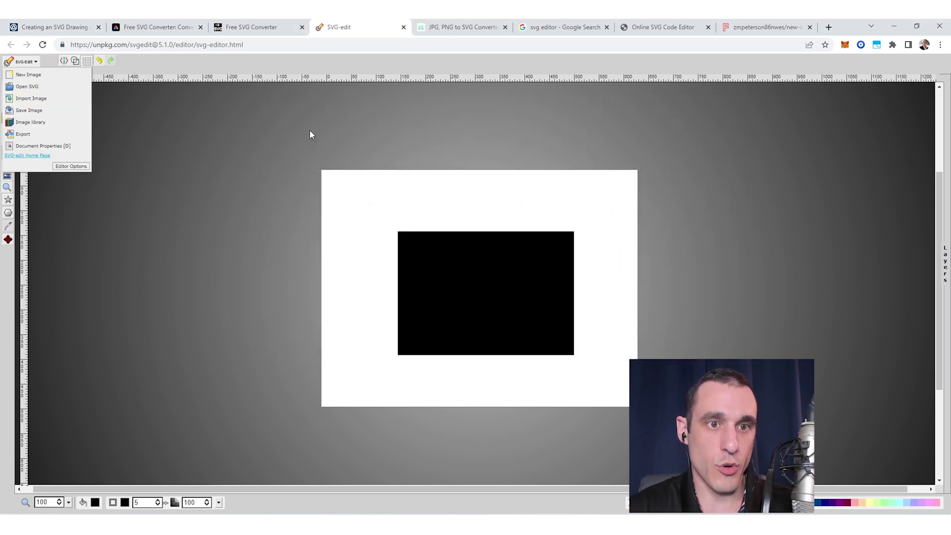
click(481, 155)
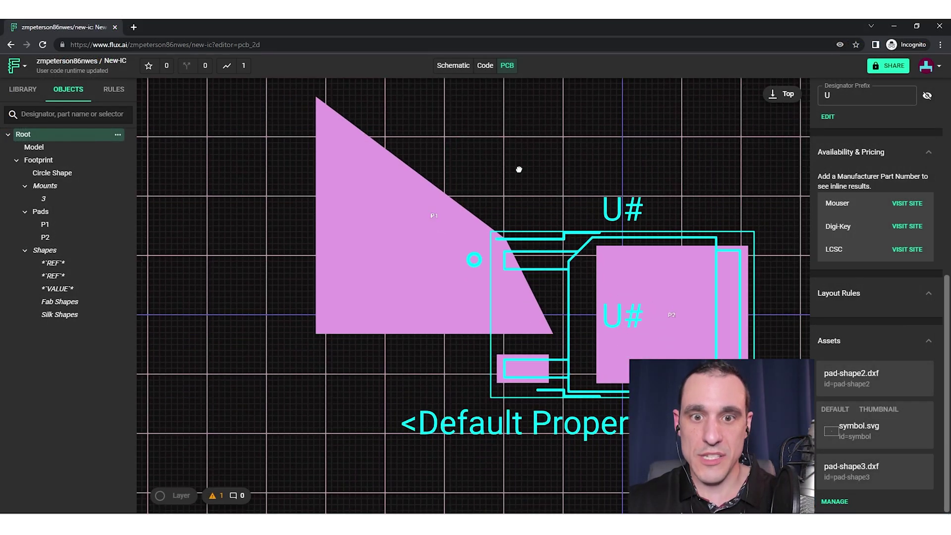
- Move P1 left to -12.3428mm, 4.6422mm and disable Pad Shape so pad-shape3 defines it
drag(362, 303, 274, 295)
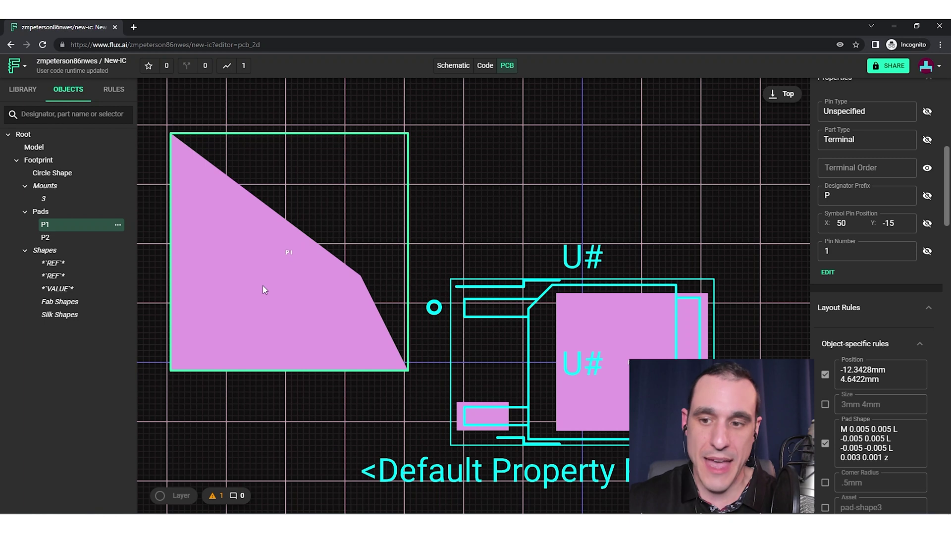
click(825, 443)
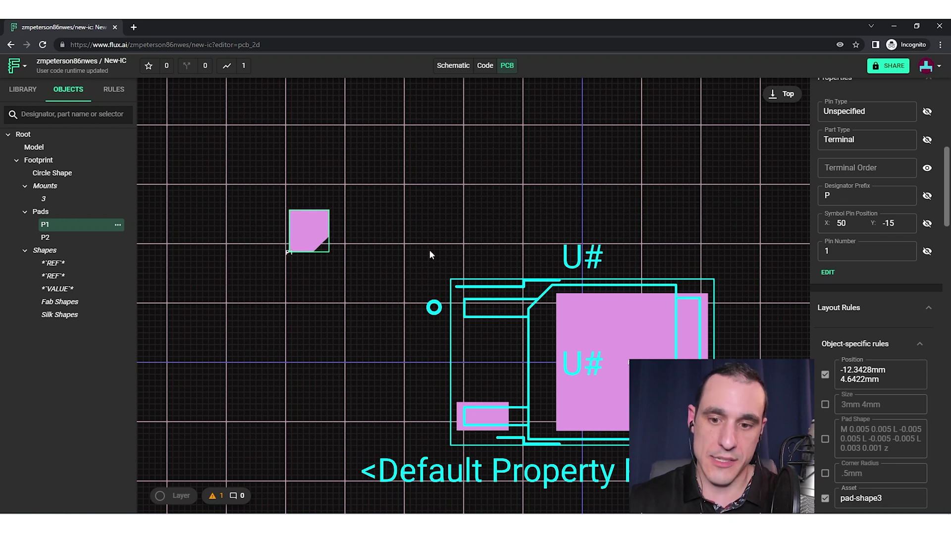
scroll(895, 483, down, 1)
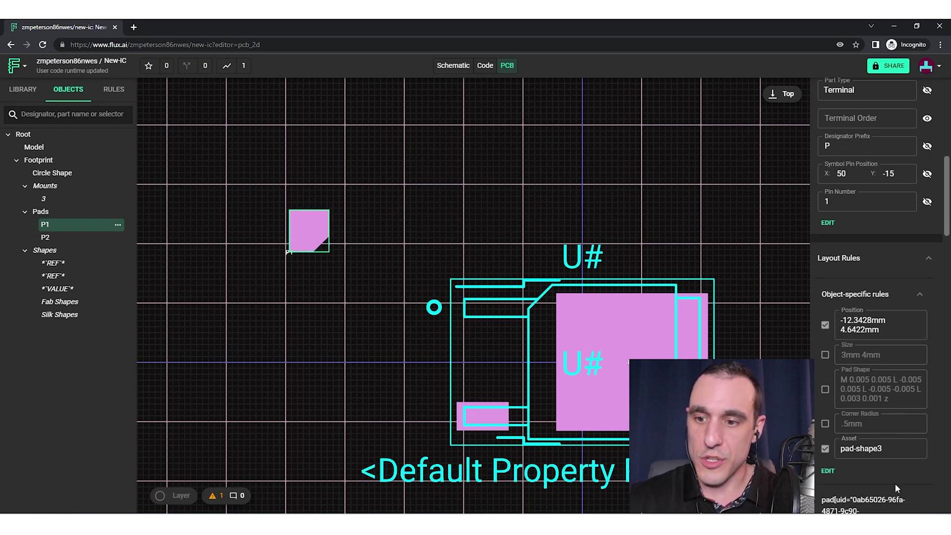
click(882, 448)
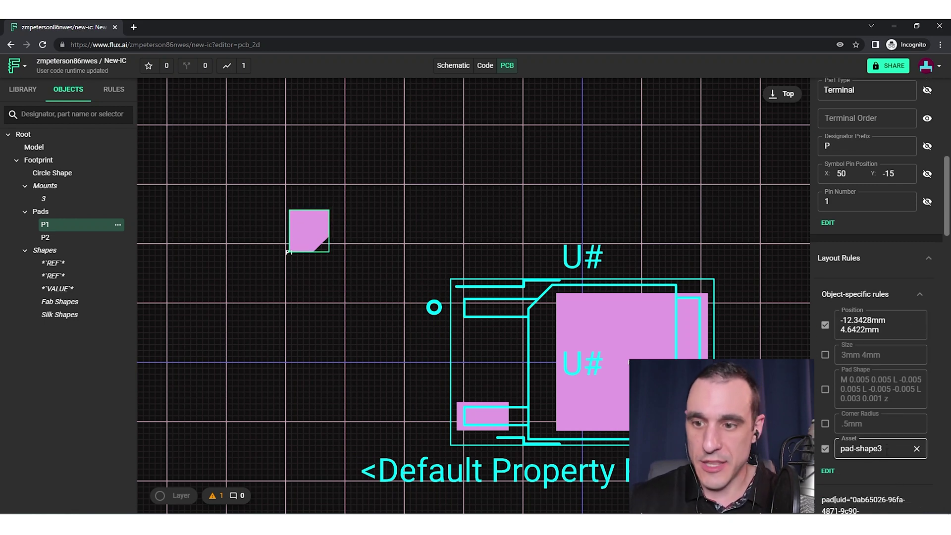